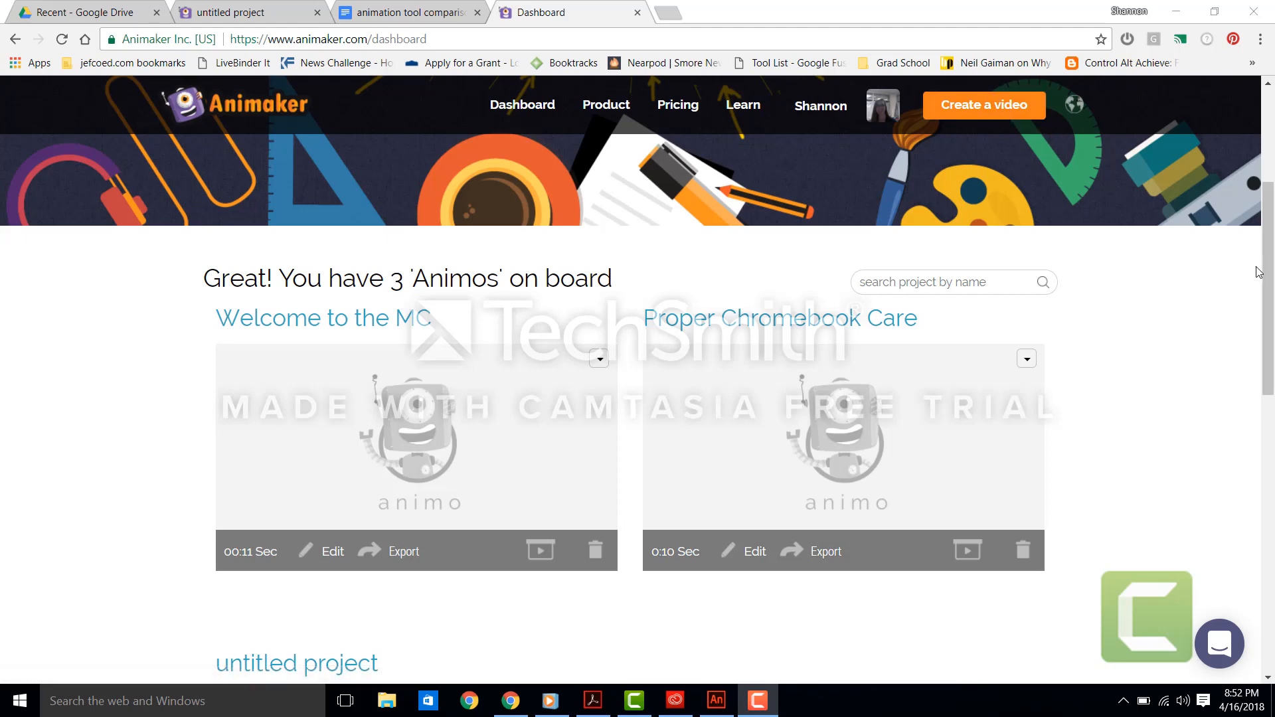
Open the "Welcome to the MC" project for editing and play it back with the character library closed
{"action": "mouse_move", "coordinate": [316, 482]}
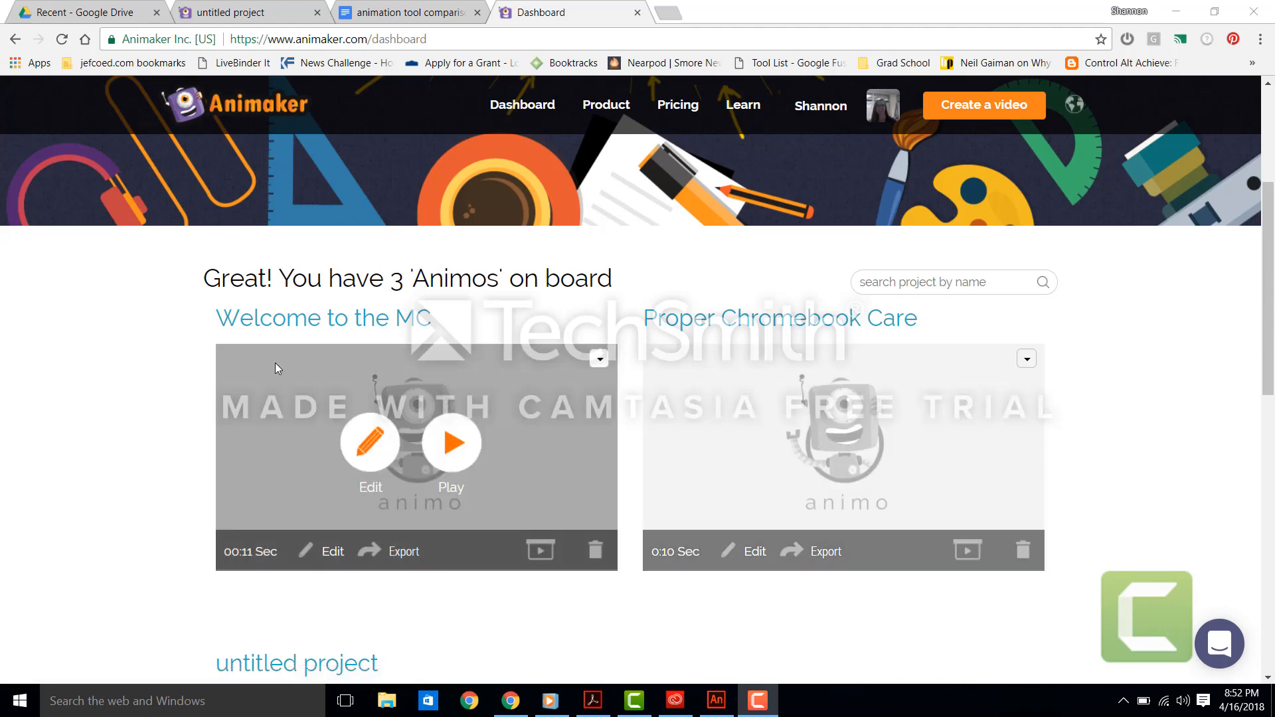
{"action": "left_click", "coordinate": [376, 431]}
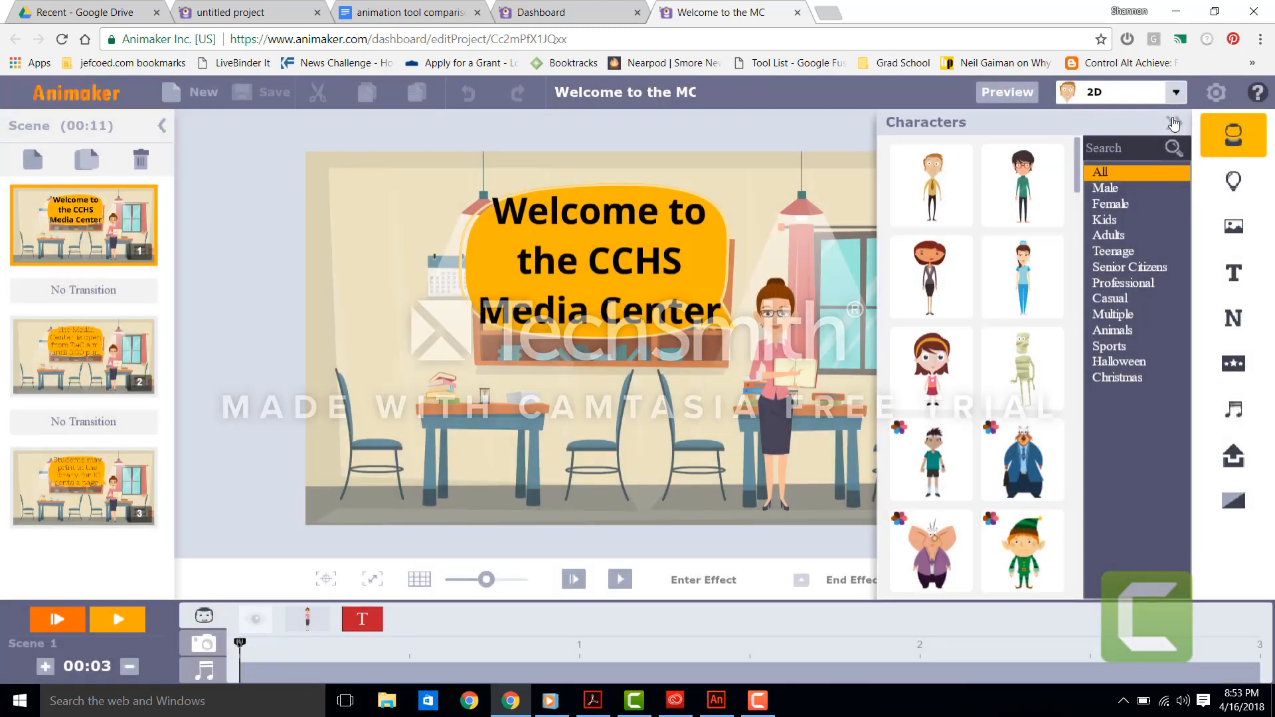
{"action": "left_click", "coordinate": [1174, 124]}
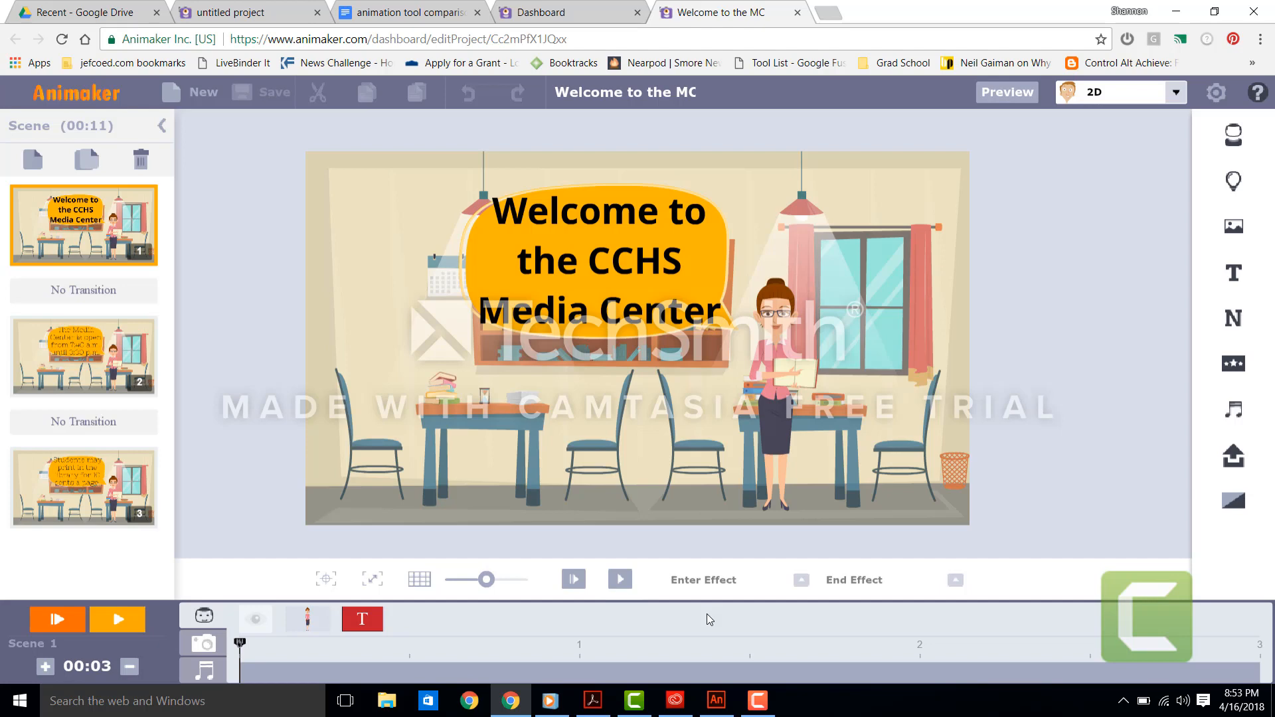
{"action": "left_click", "coordinate": [56, 620]}
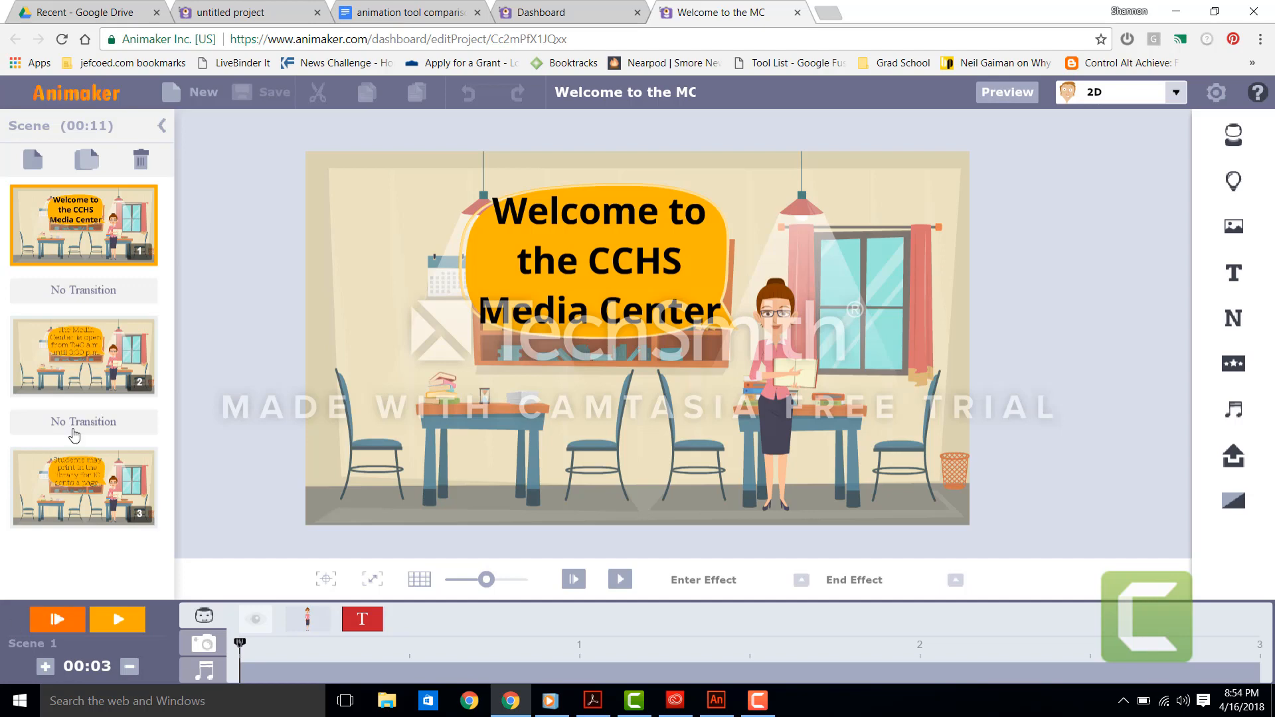
Add a blank scene after the first one and move it to the end of the scene list
{"action": "left_click", "coordinate": [37, 162]}
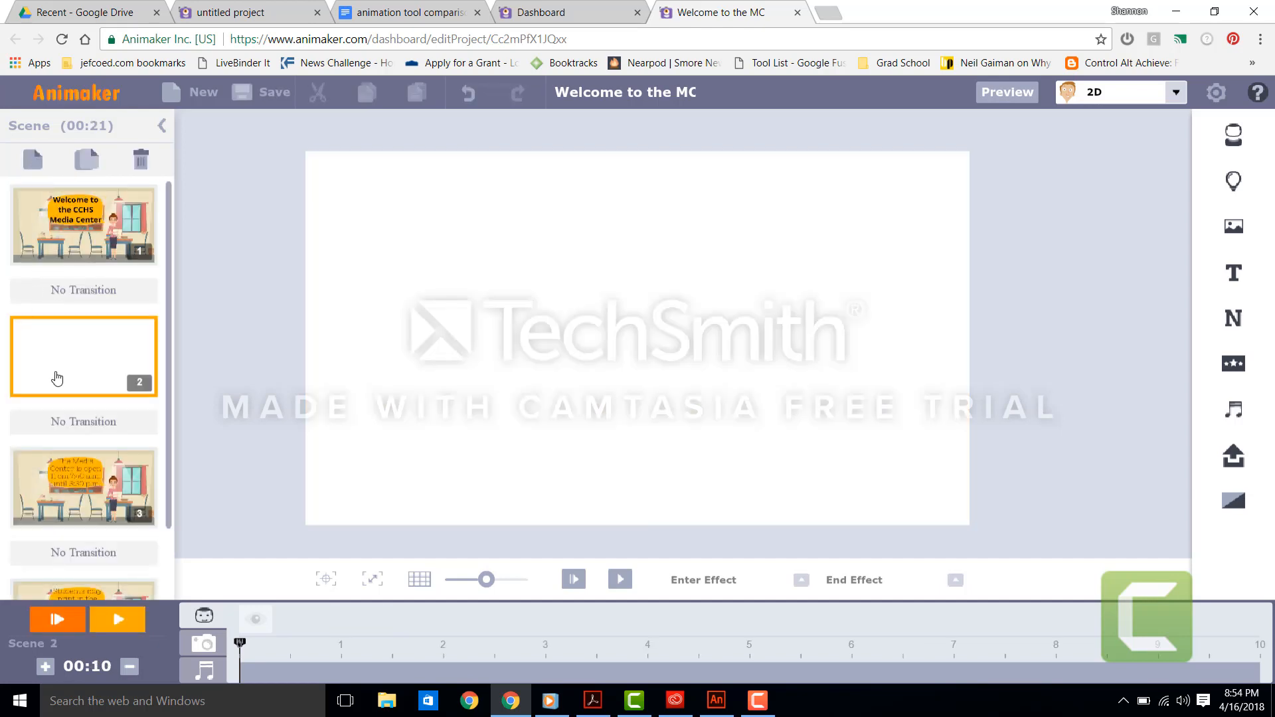
{"action": "left_click_drag", "start_coordinate": [51, 374], "coordinate": [52, 473]}
{"action": "left_click_drag", "start_coordinate": [170, 373], "coordinate": [174, 432]}
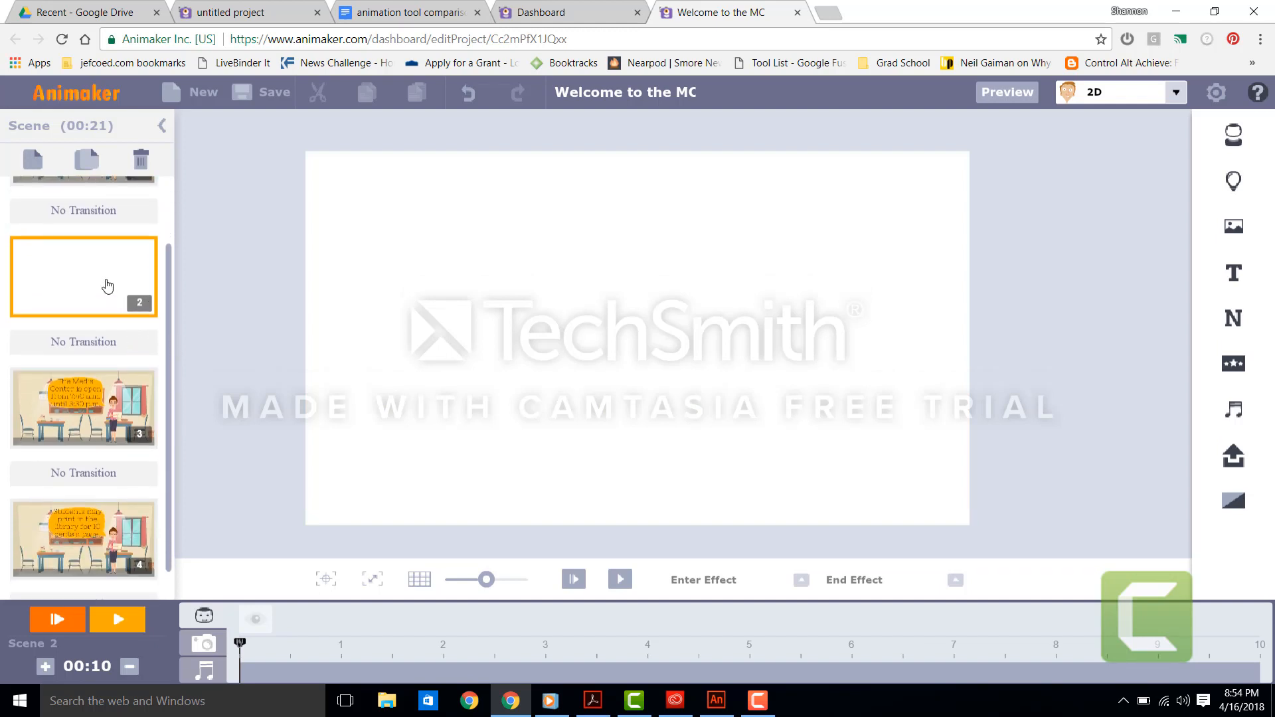
{"action": "left_click_drag", "start_coordinate": [108, 286], "coordinate": [101, 525]}
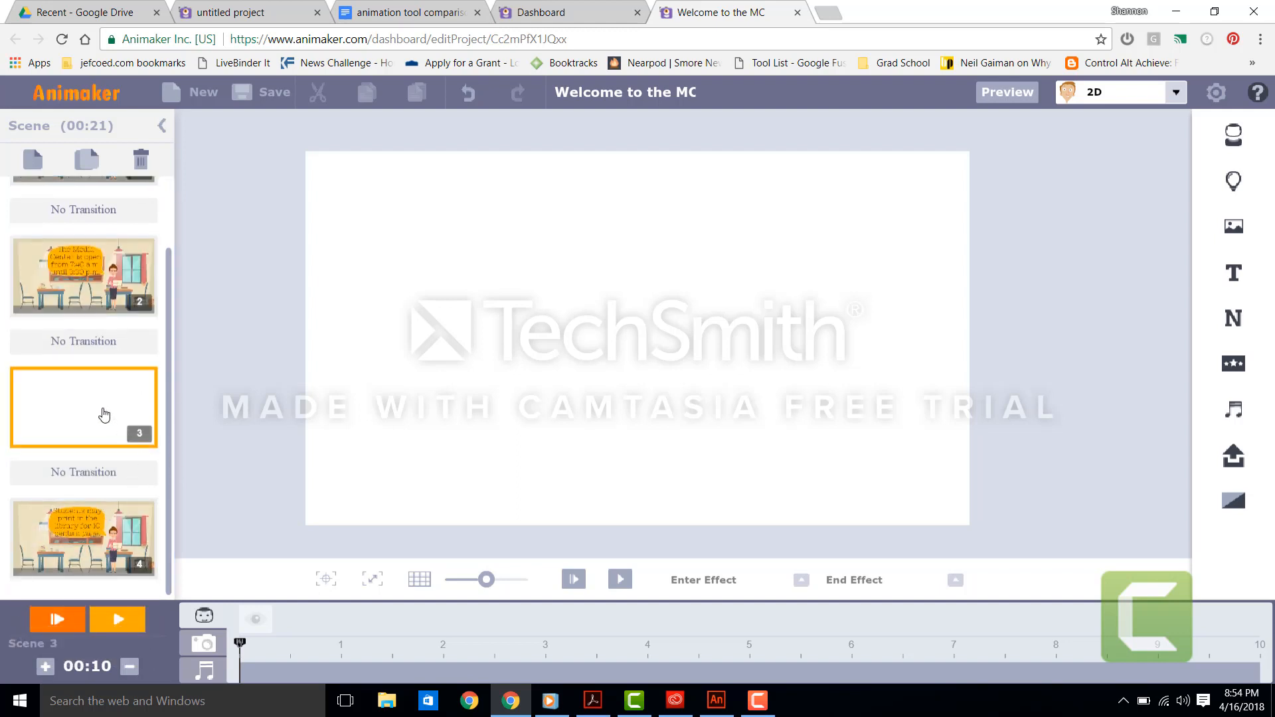
{"action": "left_click_drag", "start_coordinate": [104, 412], "coordinate": [103, 493]}
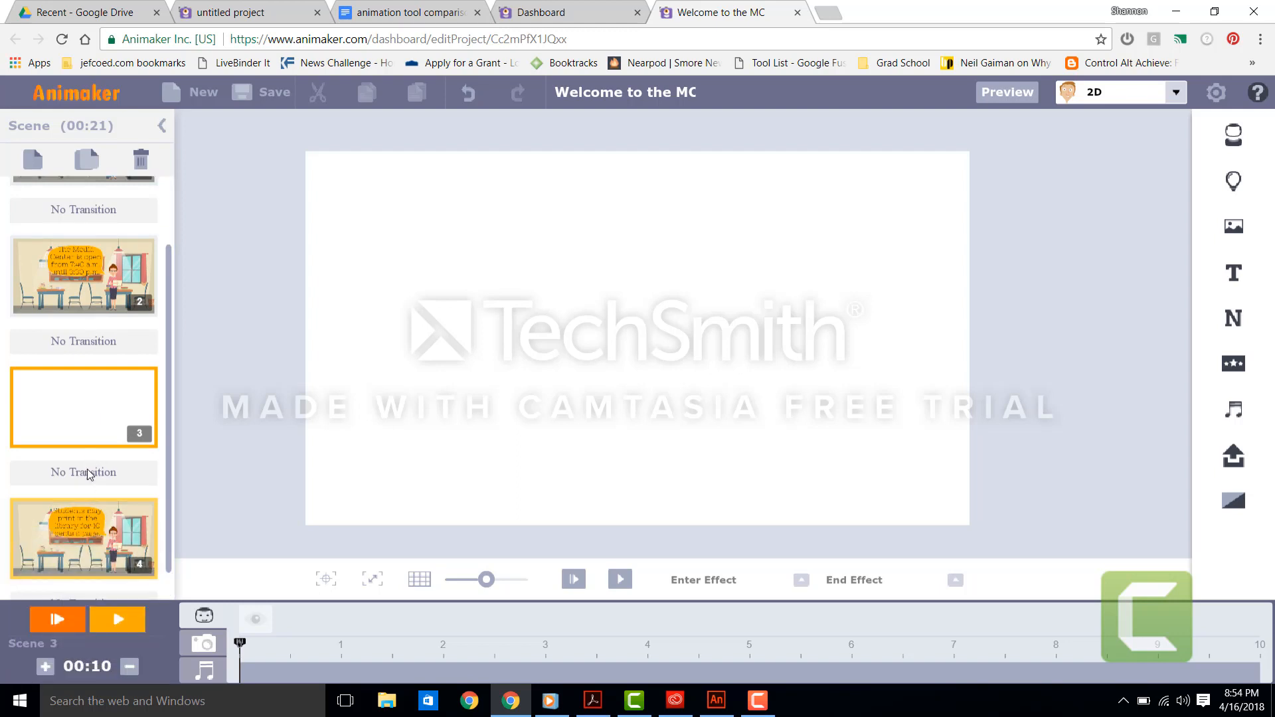
{"action": "left_click", "coordinate": [80, 413]}
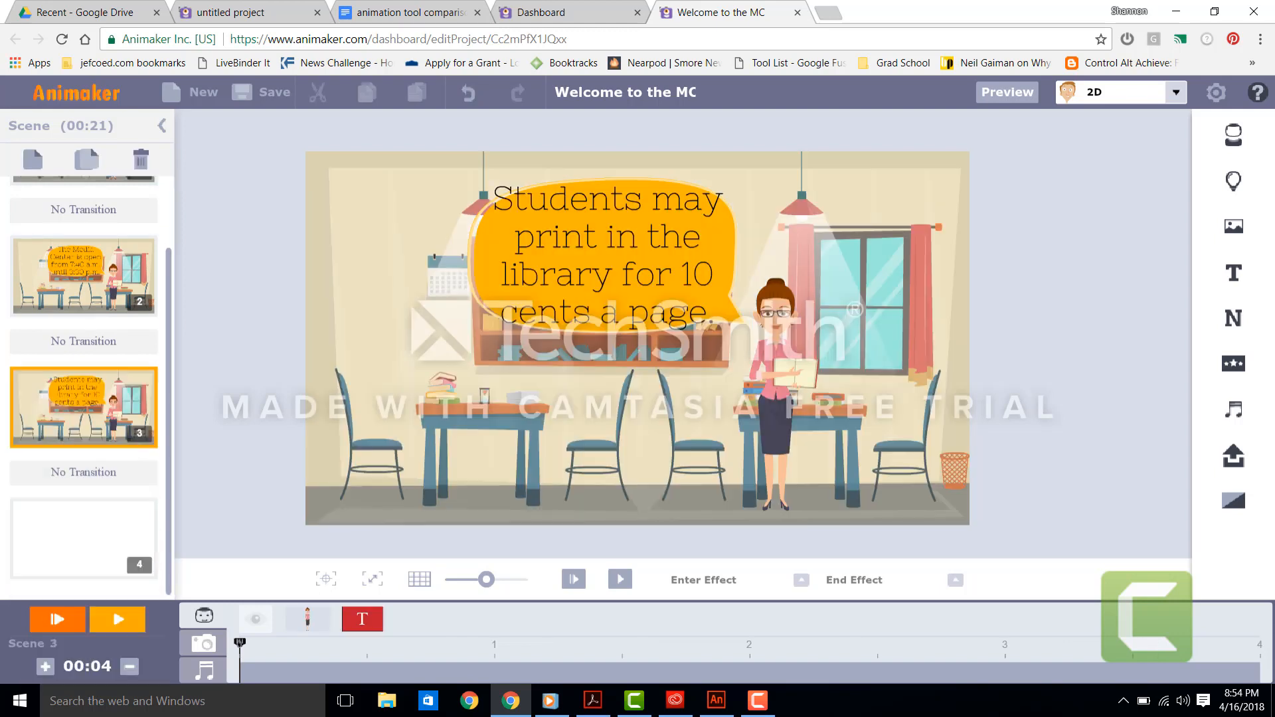
{"action": "left_click", "coordinate": [80, 538]}
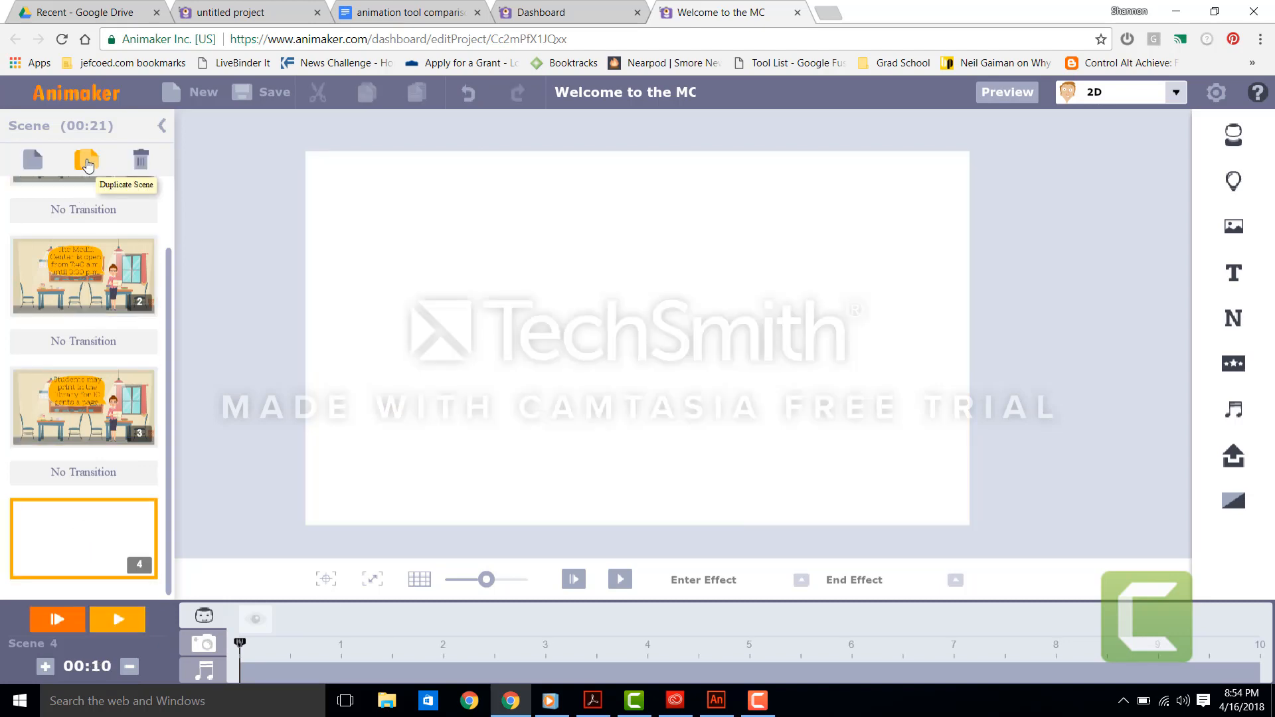
Duplicate the blank fourth scene and delete both blank scenes
{"action": "left_click", "coordinate": [87, 163]}
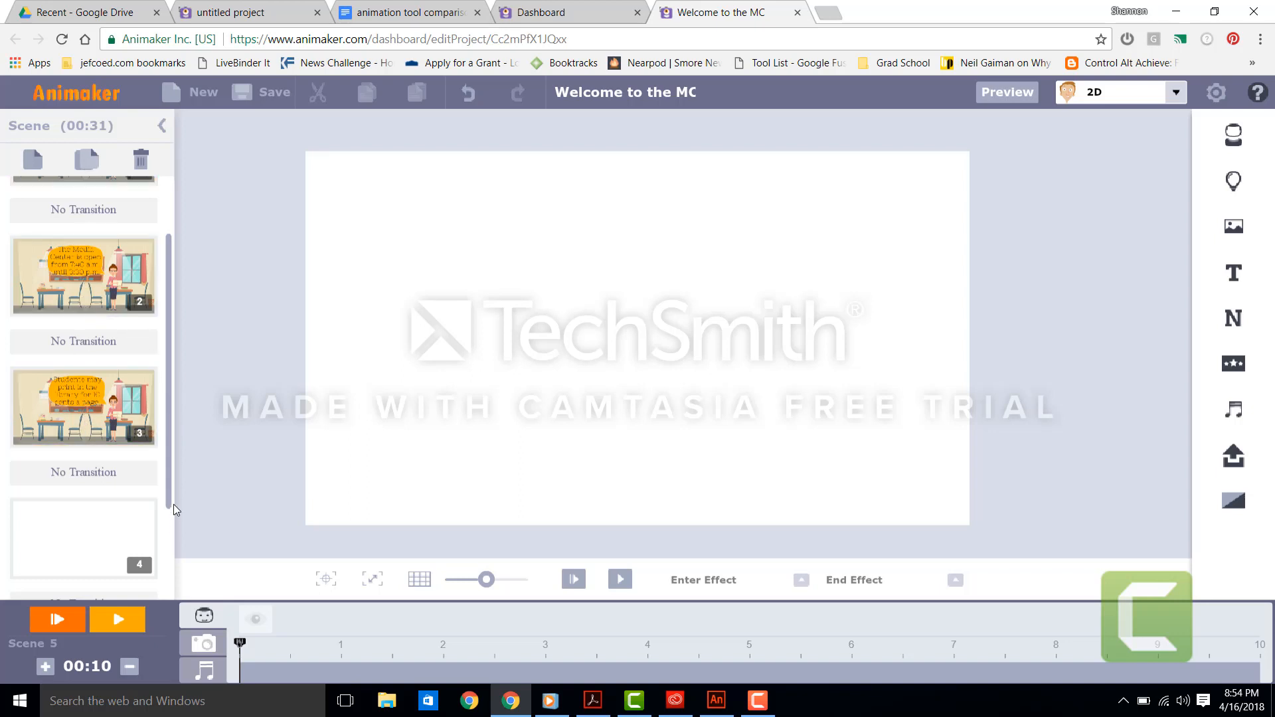
{"action": "scroll", "coordinate": [119, 531], "scroll_direction": "down", "scroll_amount": 2}
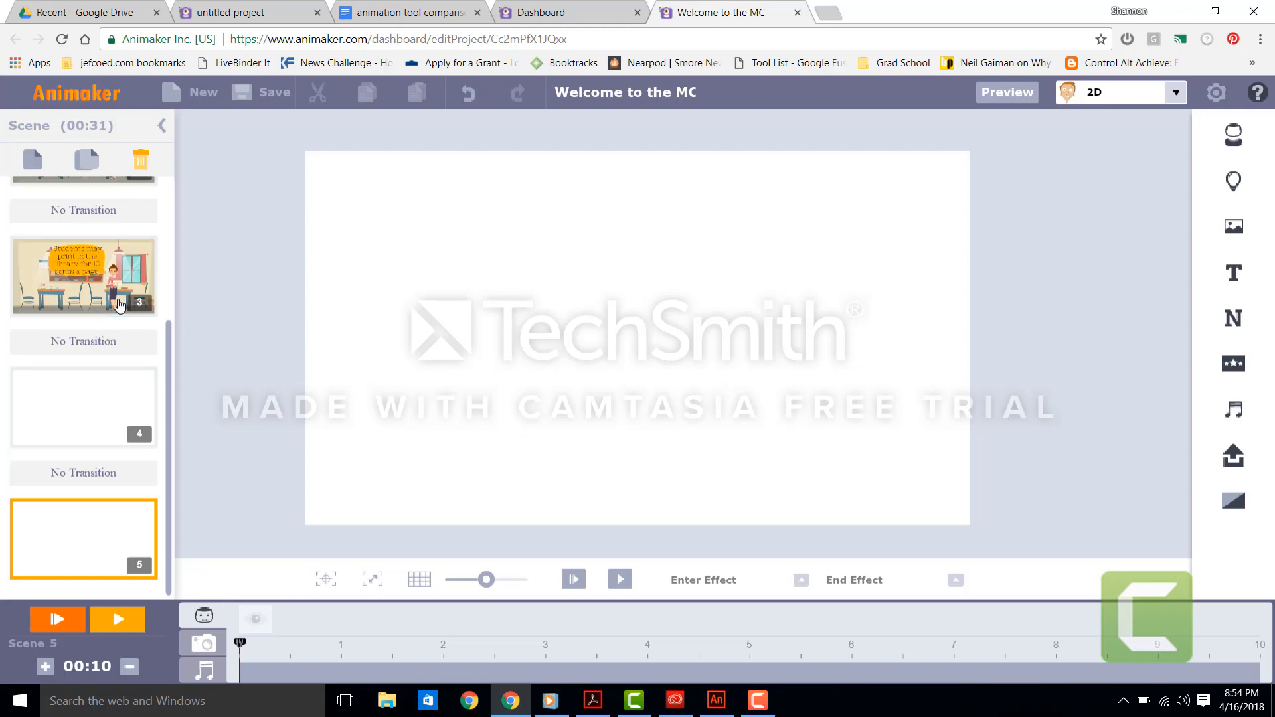
{"action": "left_click", "coordinate": [141, 159]}
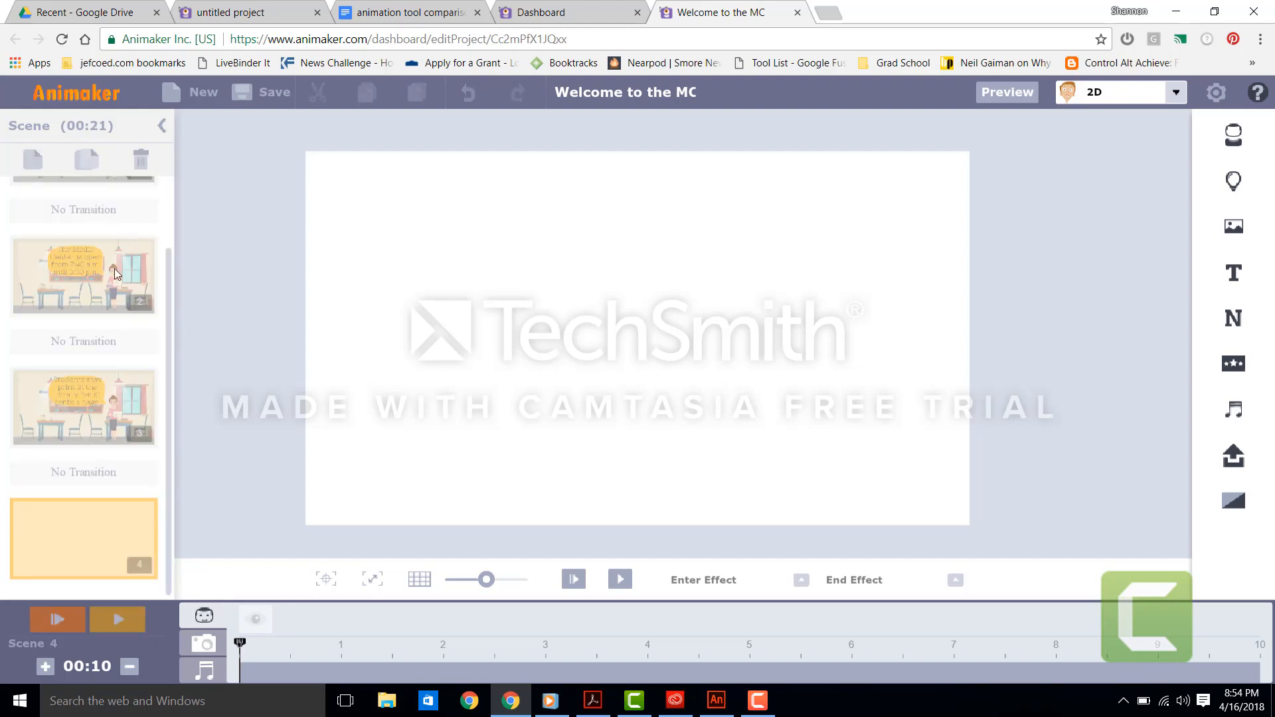
{"action": "left_click", "coordinate": [139, 162]}
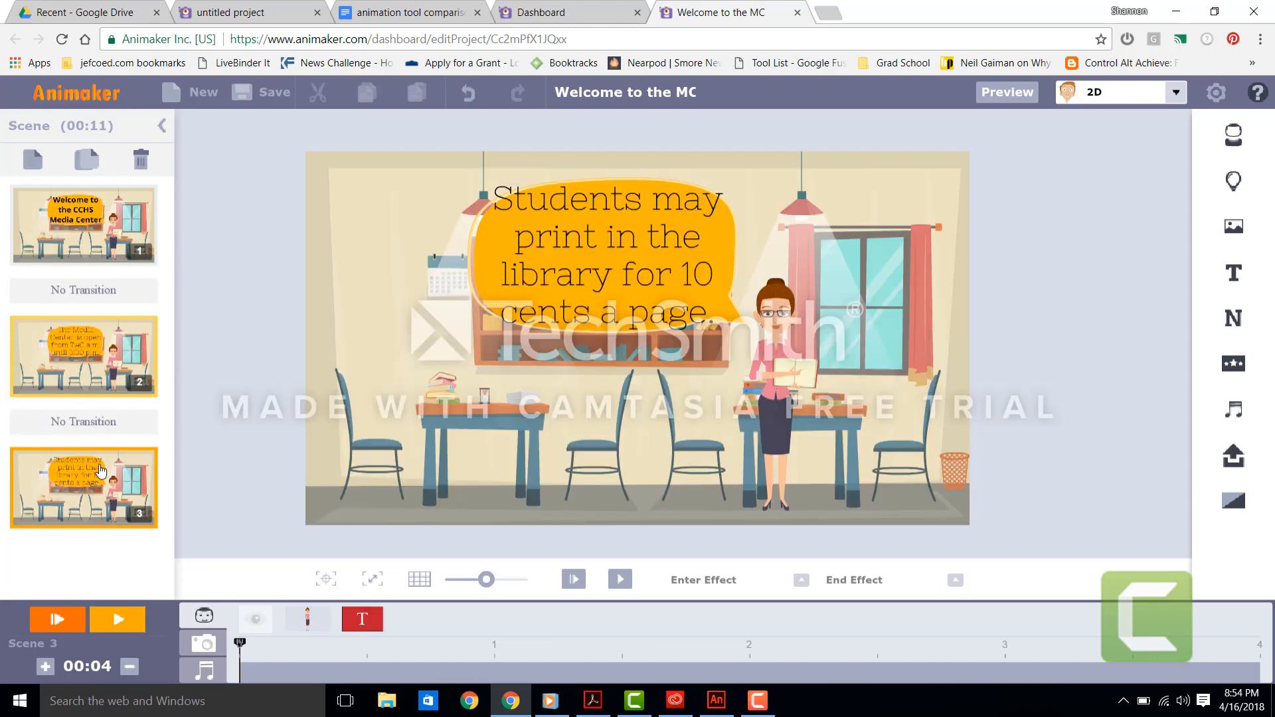
Duplicate the third scene and replace the copy's speech bubble text with "You may check out only 3 books at a time."
{"action": "left_click", "coordinate": [87, 162]}
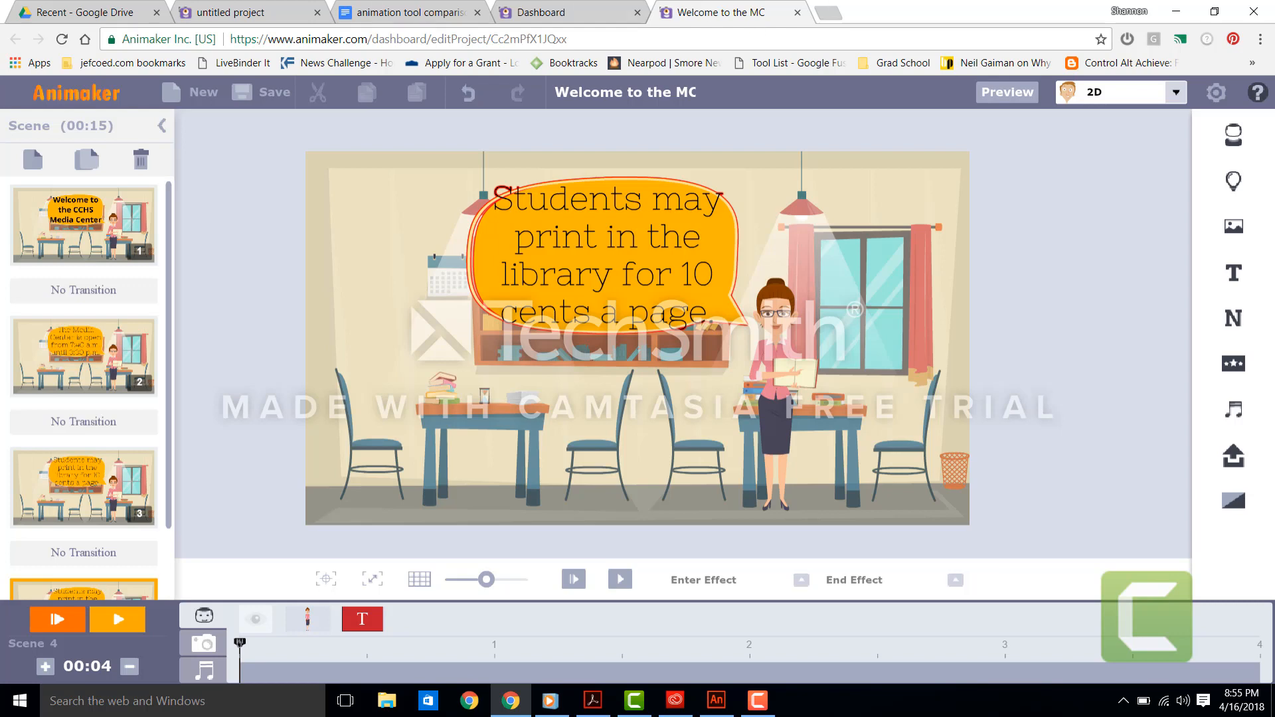
{"action": "left_click", "coordinate": [362, 619]}
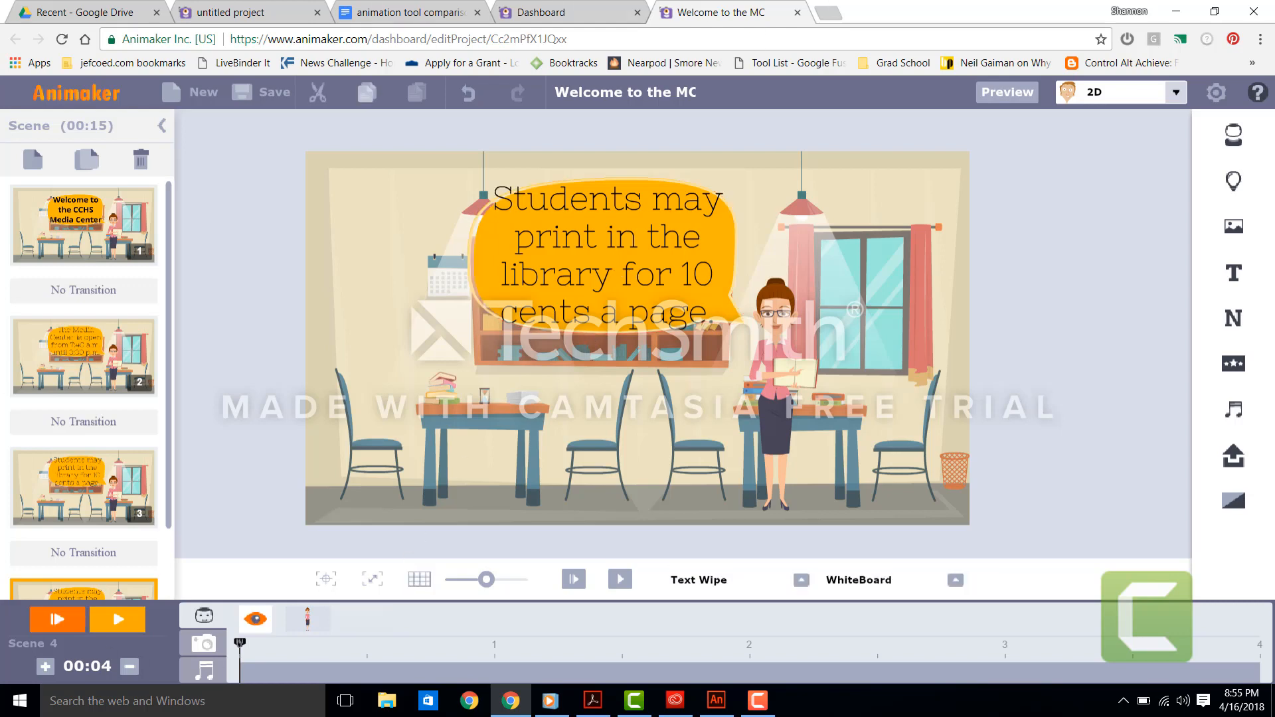
{"action": "left_click", "coordinate": [604, 276]}
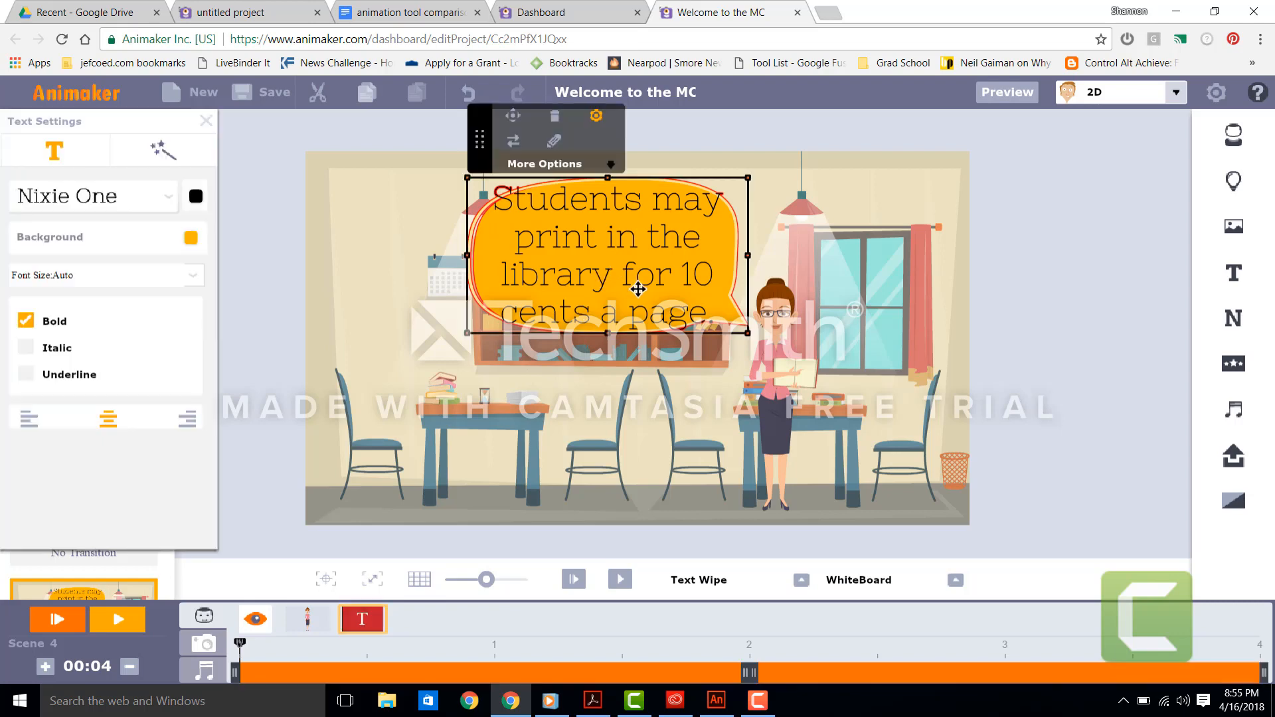
{"action": "double_click", "coordinate": [622, 266]}
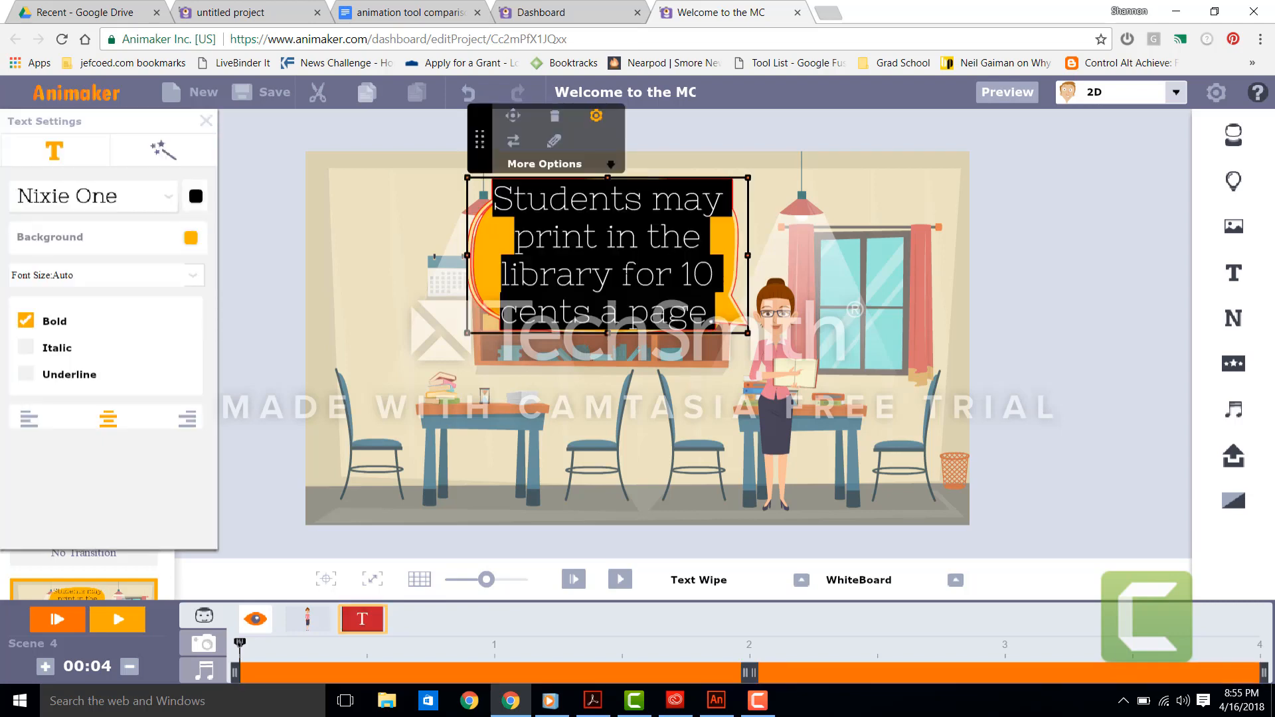
{"action": "key", "text": "BackSpace"}
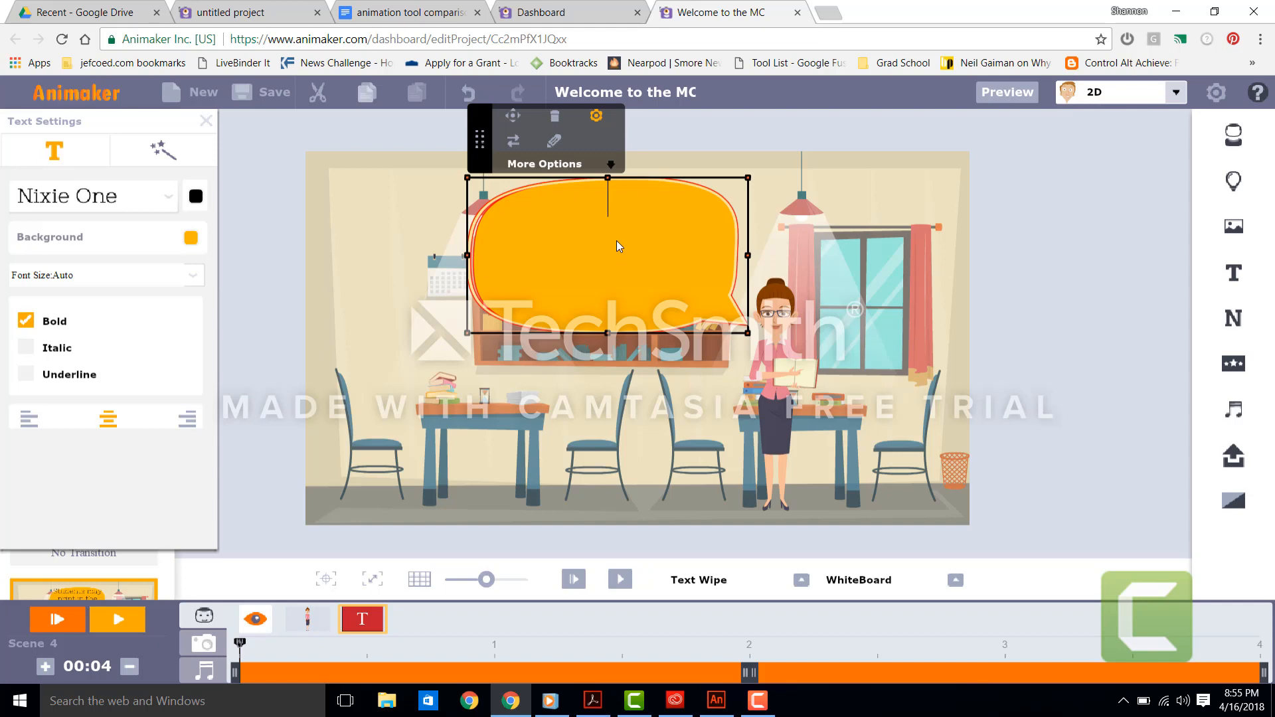
{"action": "type", "text": "You"}
{"action": "type", "text": "m"}
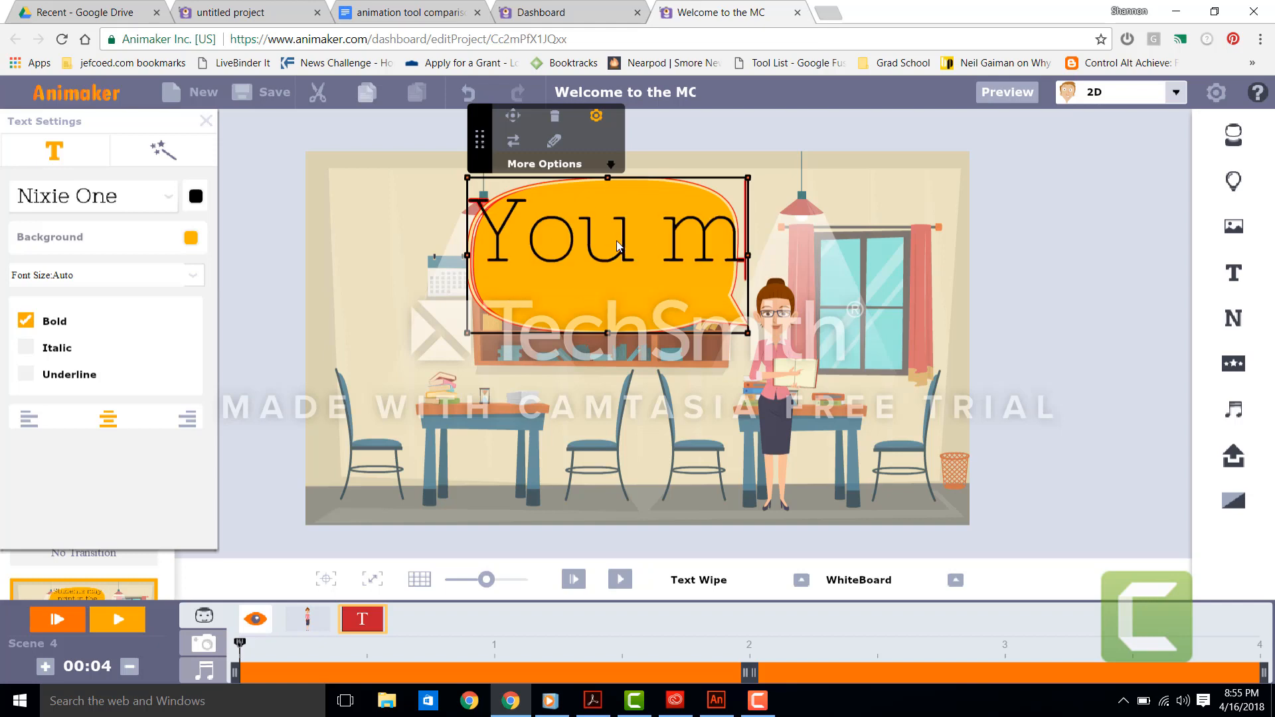
{"action": "type", "text": "ay checkk"}
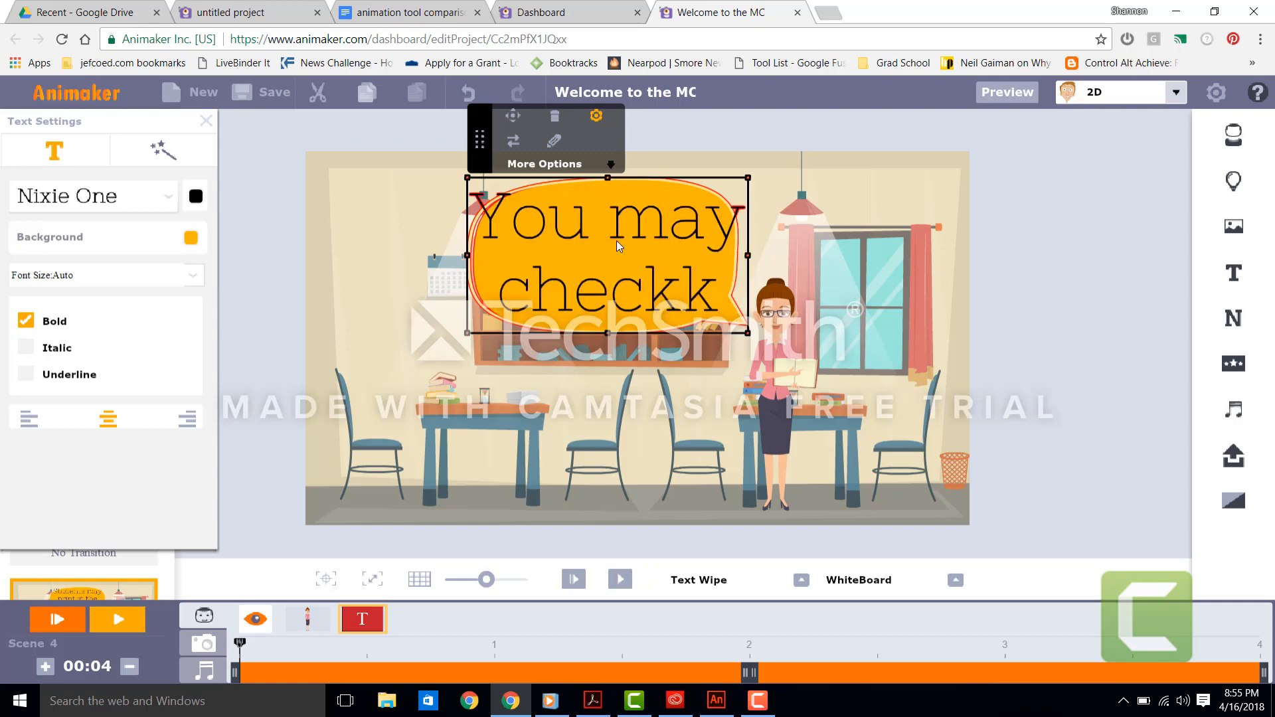
{"action": "type", "text": " o"}
{"action": "key", "text": "BackSpace"}
{"action": "key", "text": "BackSpace"}
{"action": "key", "text": "BackSpace"}
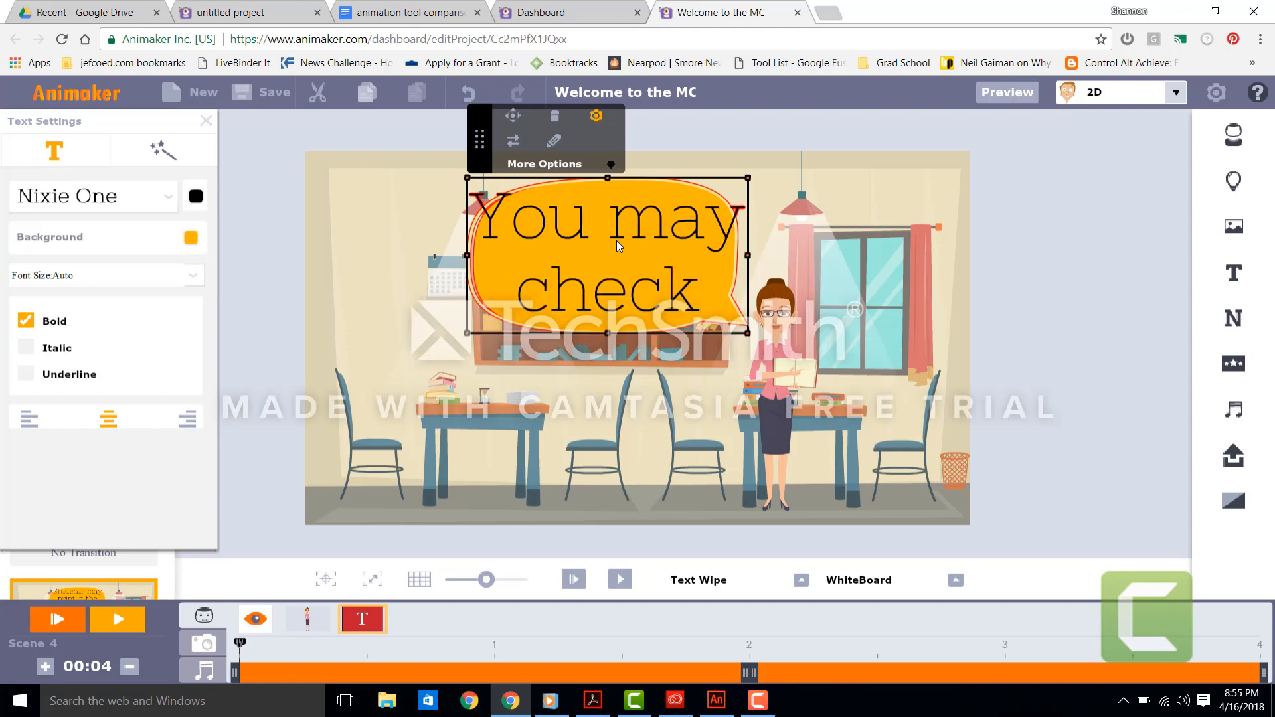
{"action": "type", "text": "out only"}
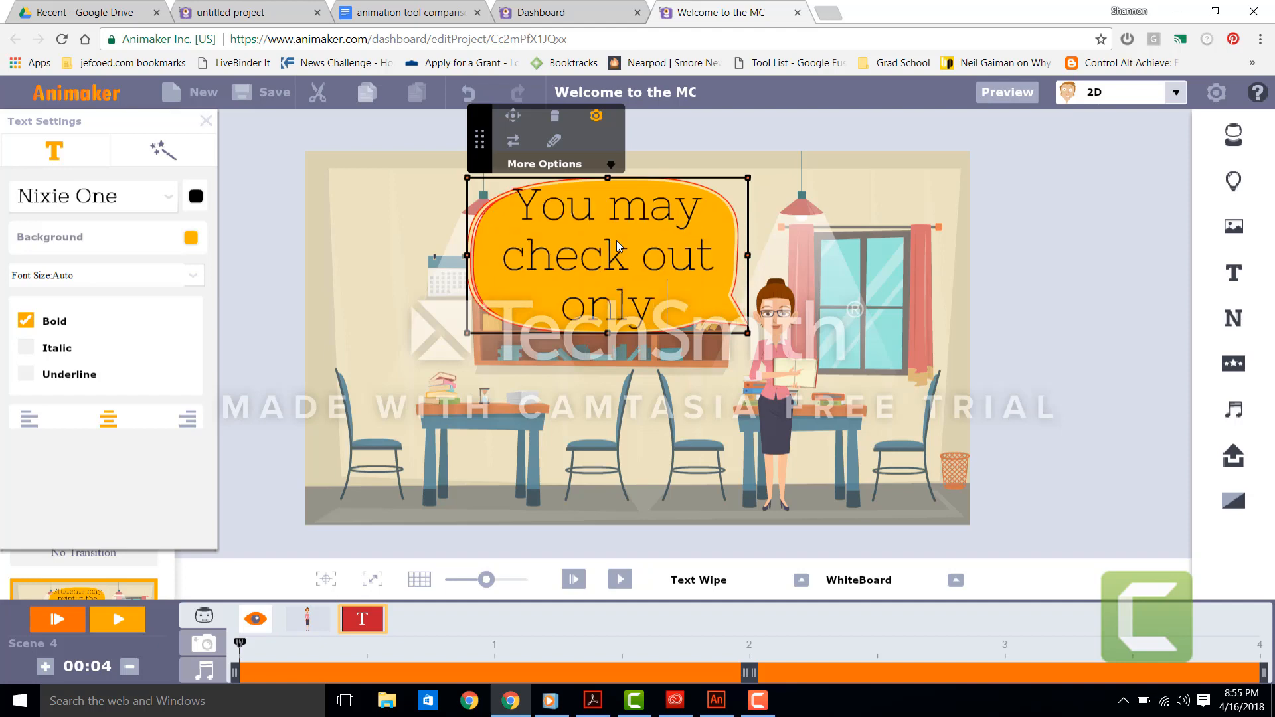
{"action": "type", "text": " 3 book"}
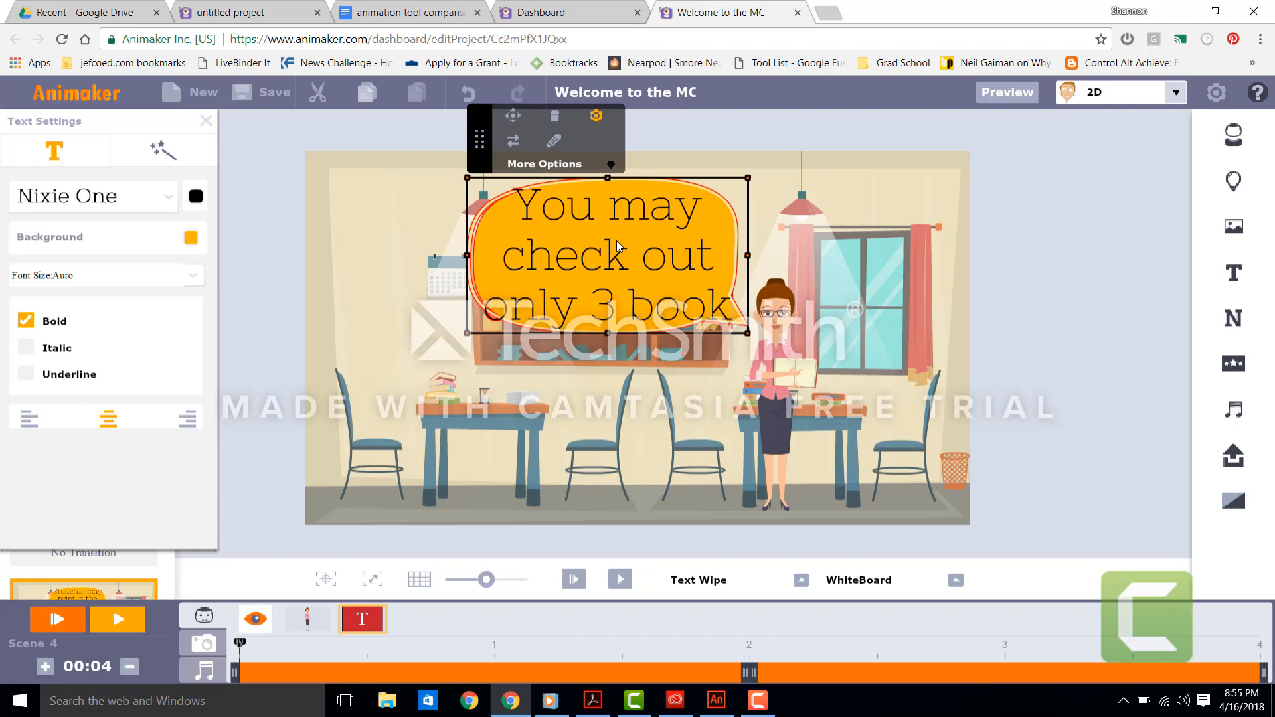
{"action": "type", "text": "s at a time."}
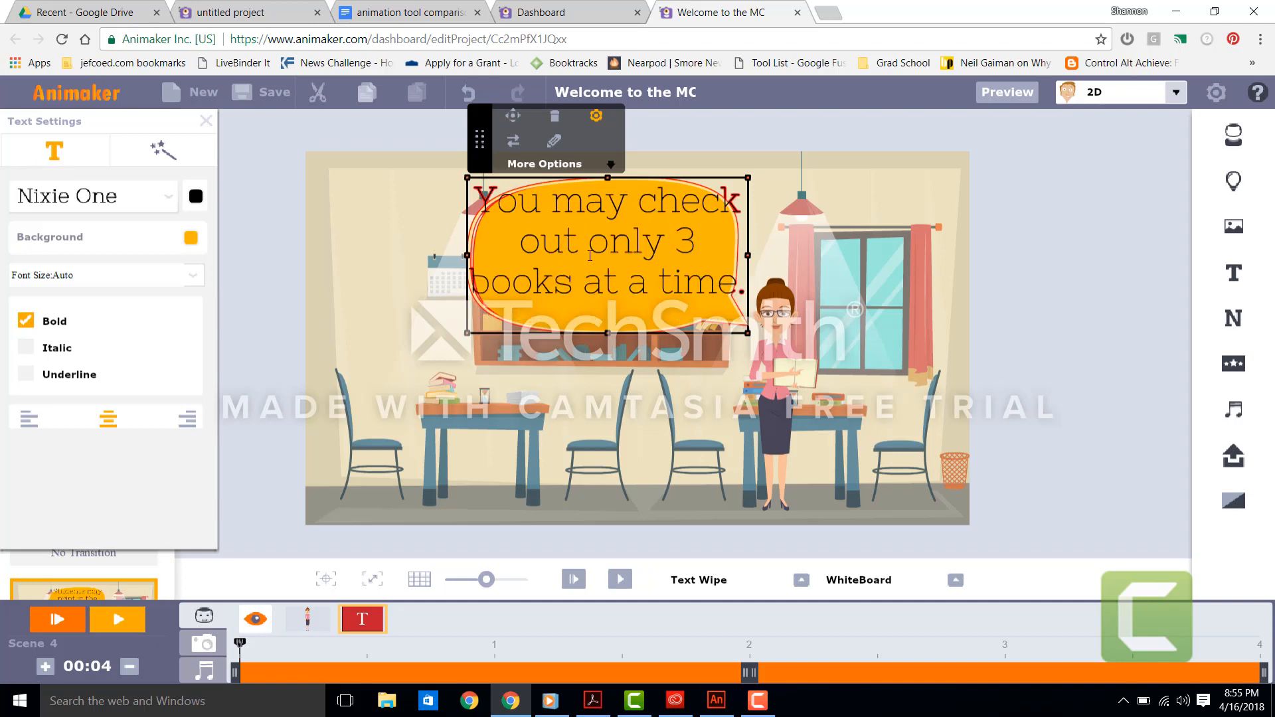
{"action": "left_click", "coordinate": [433, 299]}
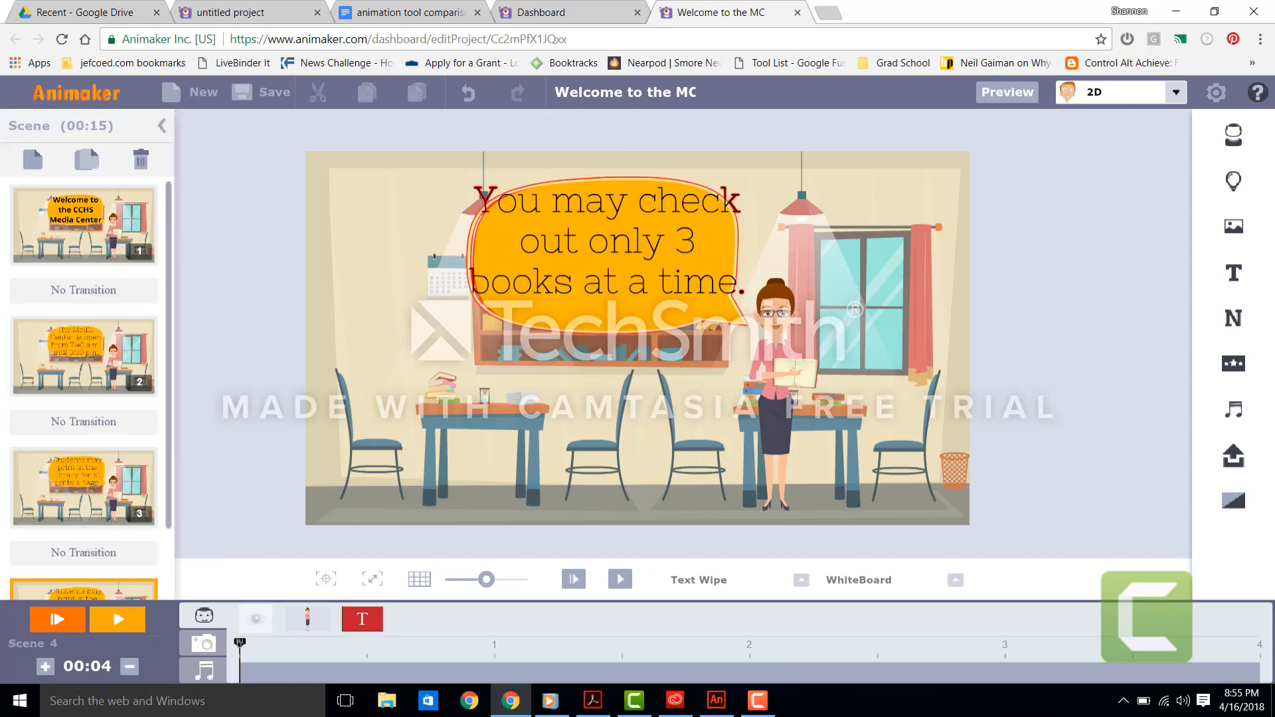
Move the fourth scene's speech bubble slightly down and right and set its font to Graduate
{"action": "left_click", "coordinate": [648, 237]}
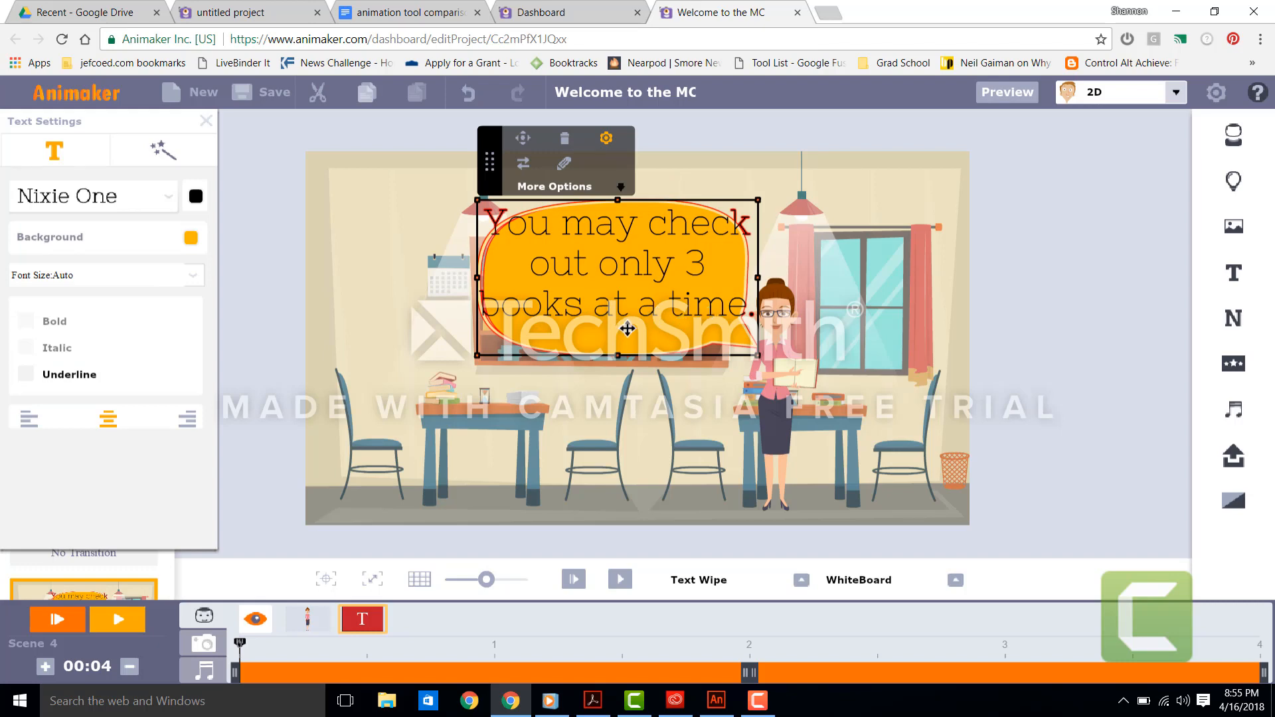
{"action": "double_click", "coordinate": [722, 316]}
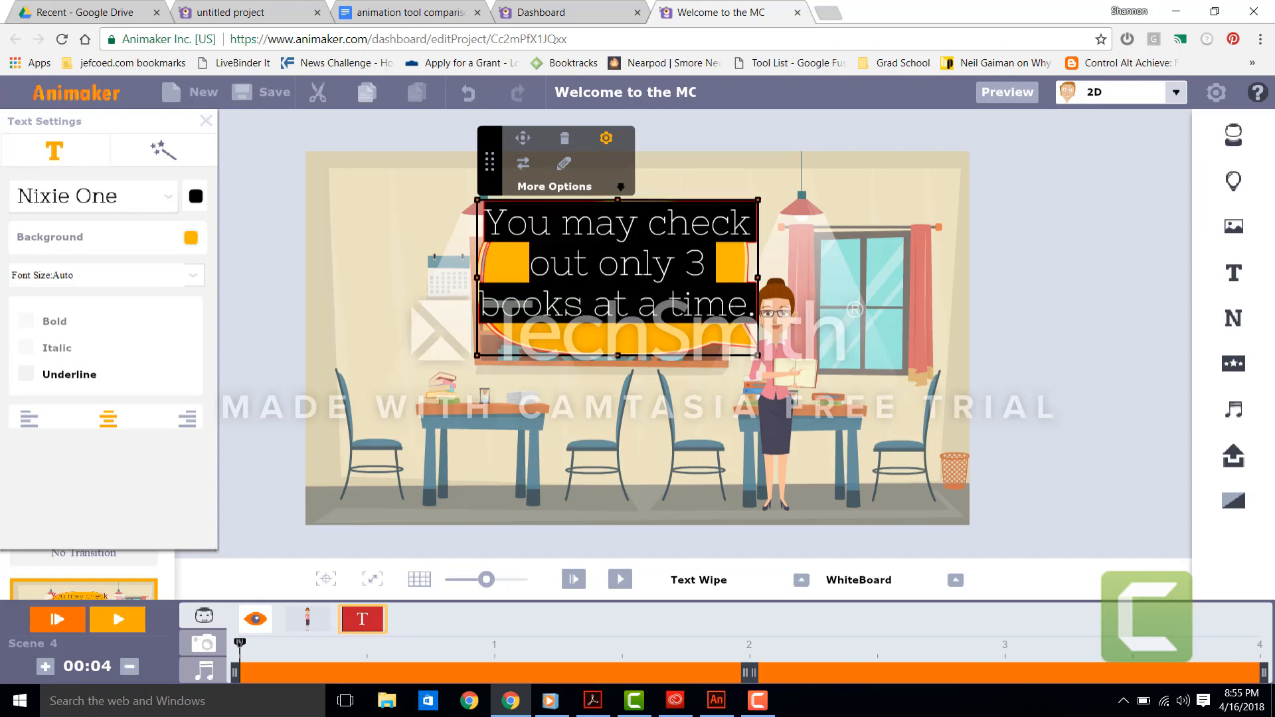
{"action": "left_click", "coordinate": [171, 202]}
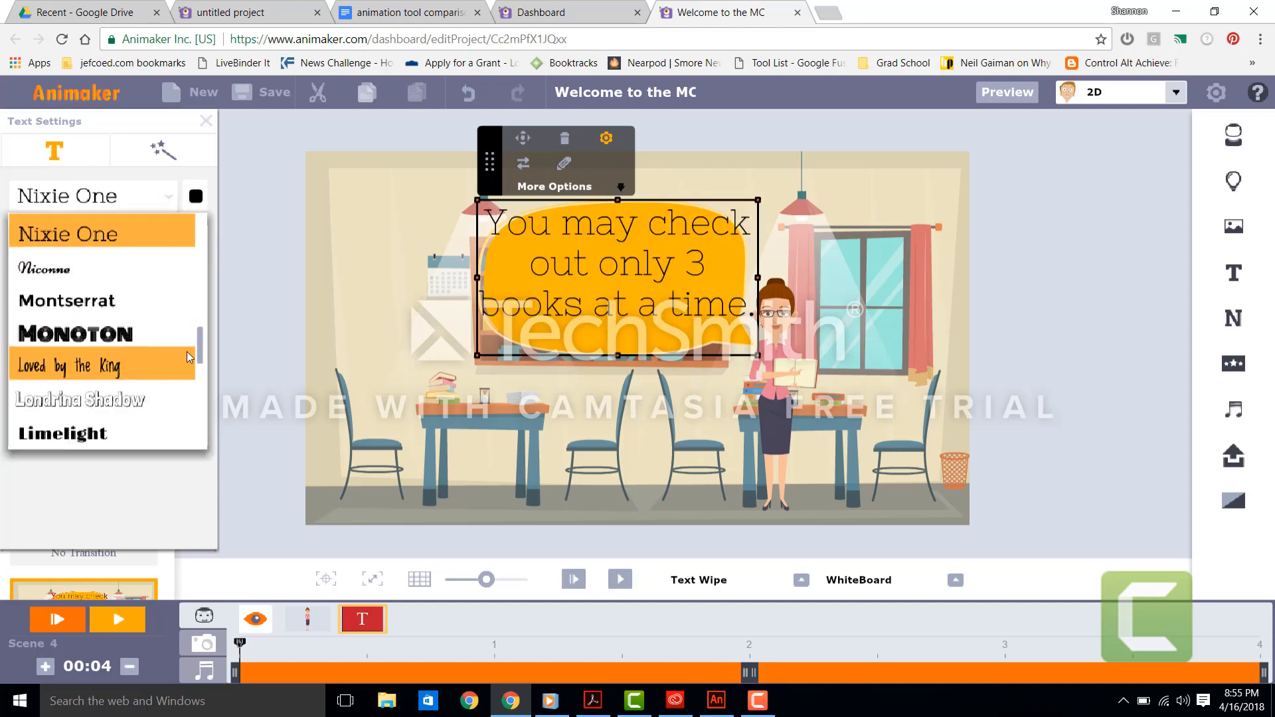
{"action": "left_click_drag", "start_coordinate": [201, 347], "coordinate": [197, 368]}
{"action": "scroll", "coordinate": [197, 369], "scroll_direction": "down", "scroll_amount": 2}
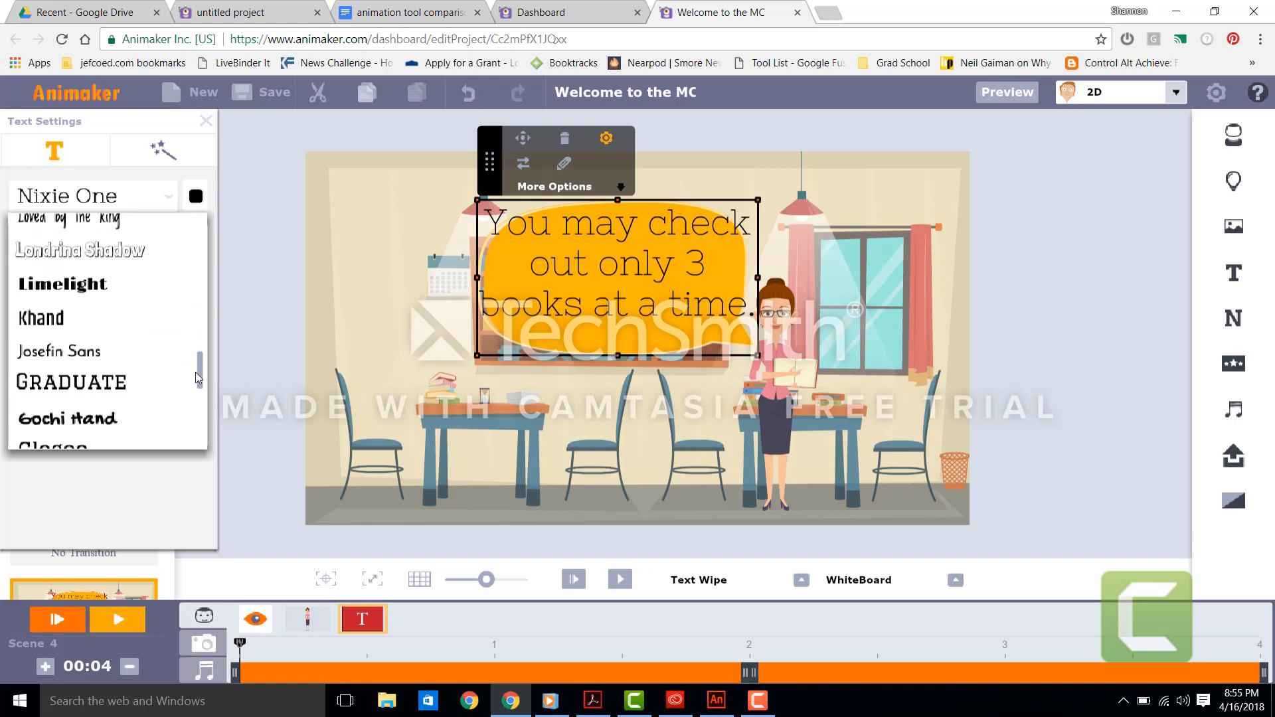
{"action": "left_click", "coordinate": [129, 380]}
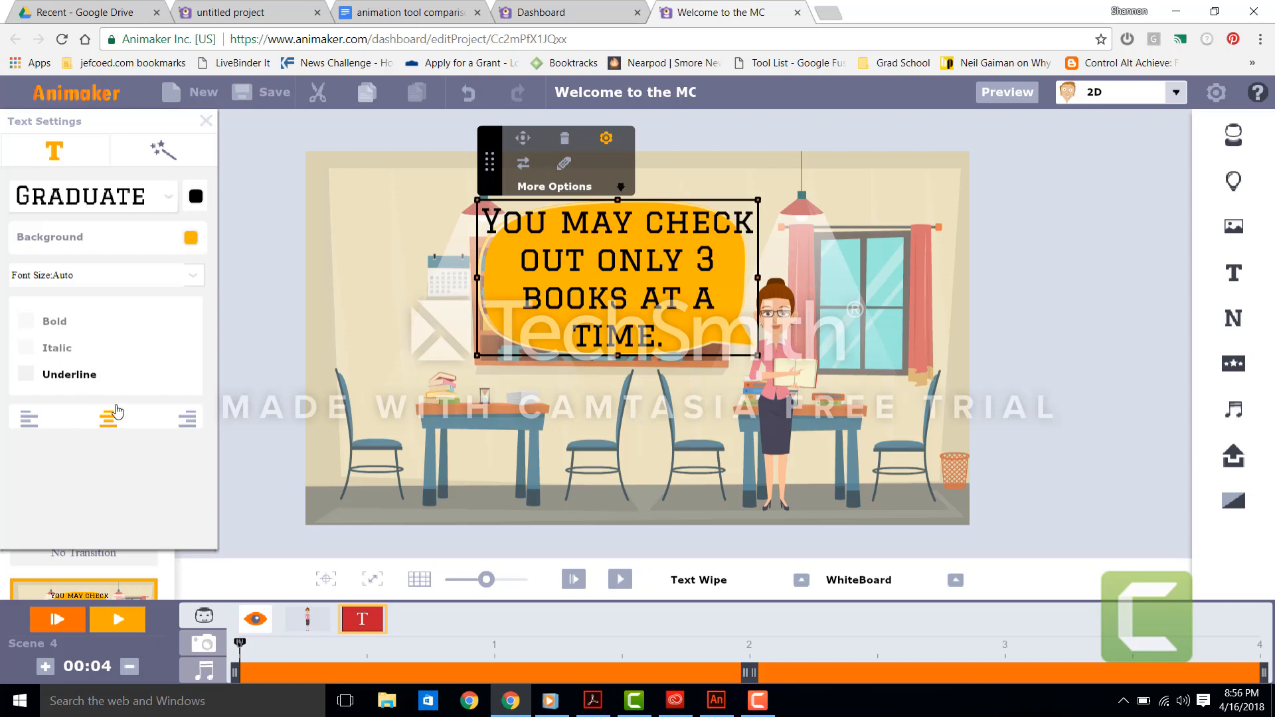
{"action": "left_click", "coordinate": [270, 361]}
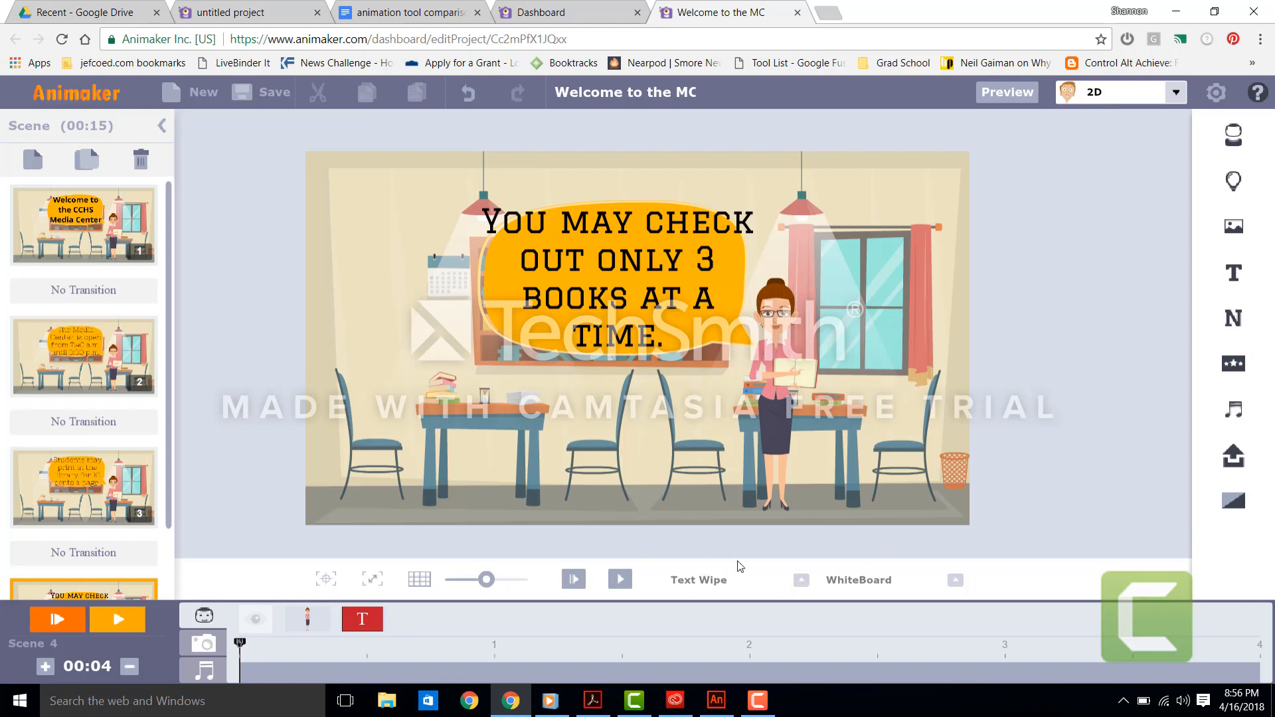
Set the enter effect of the fourth scene's speech bubble text to Type Write
{"action": "left_click", "coordinate": [684, 333]}
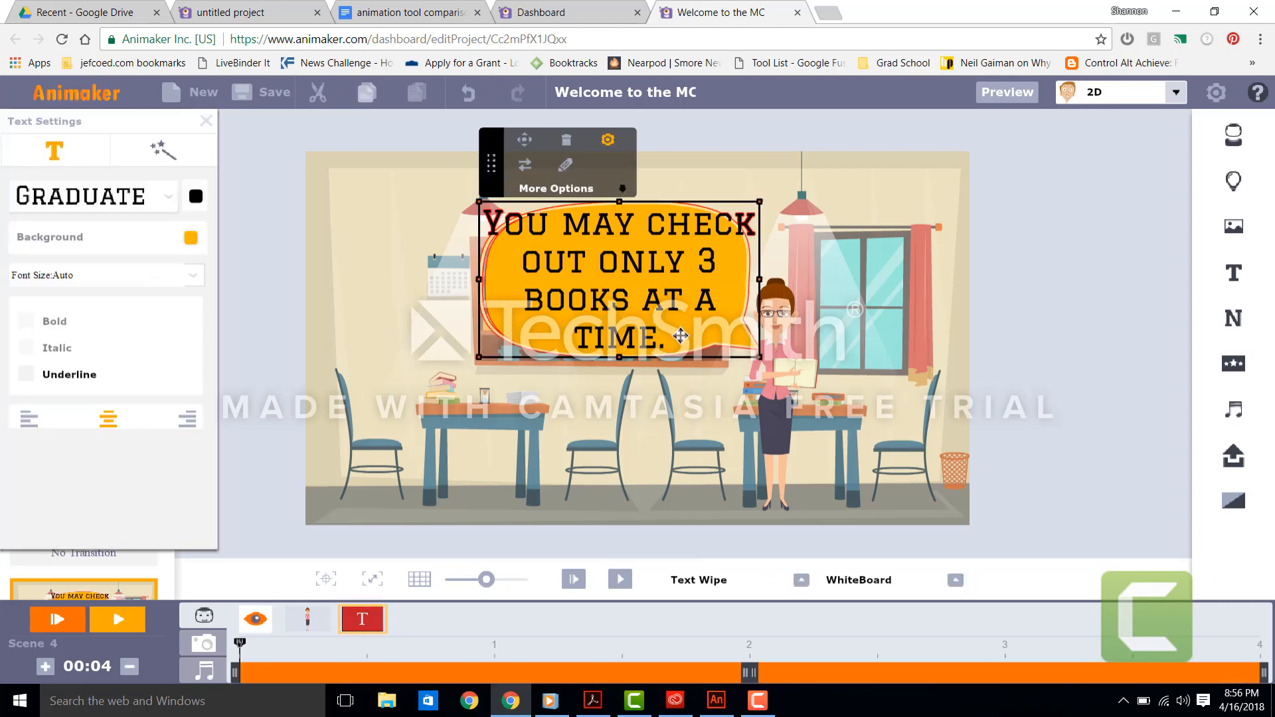
{"action": "left_click", "coordinate": [802, 581]}
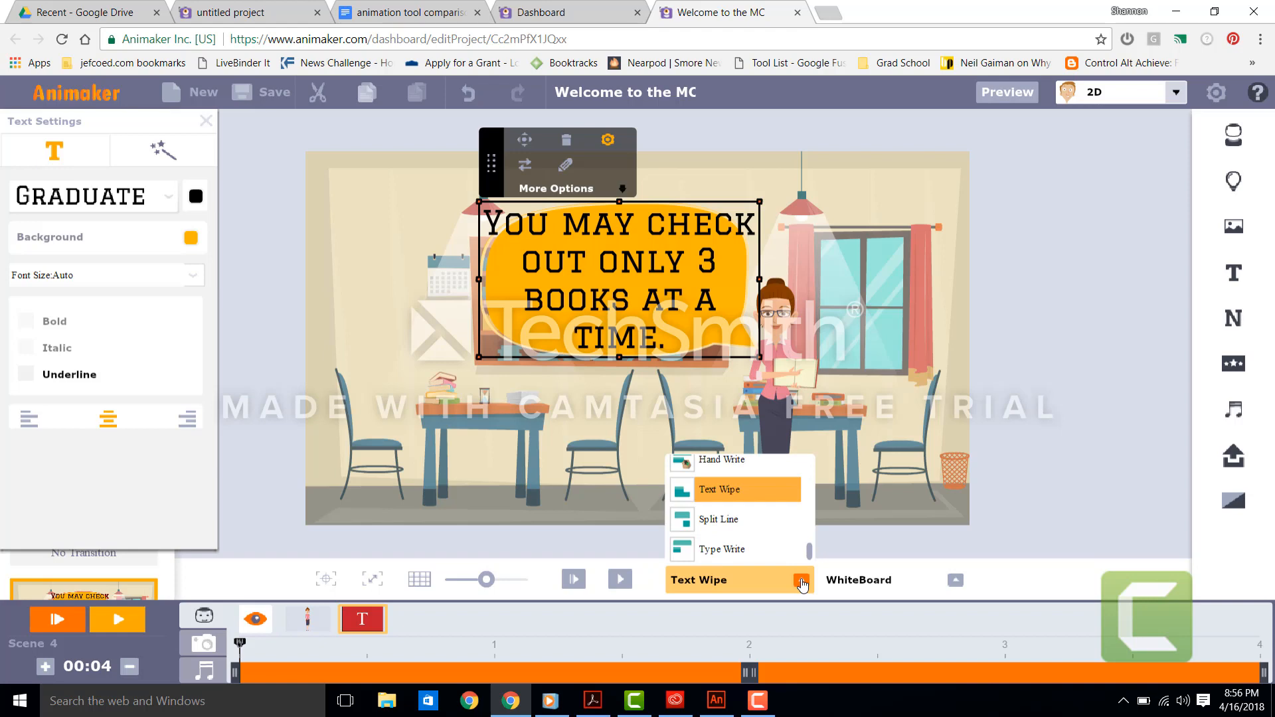
{"action": "left_click", "coordinate": [749, 552]}
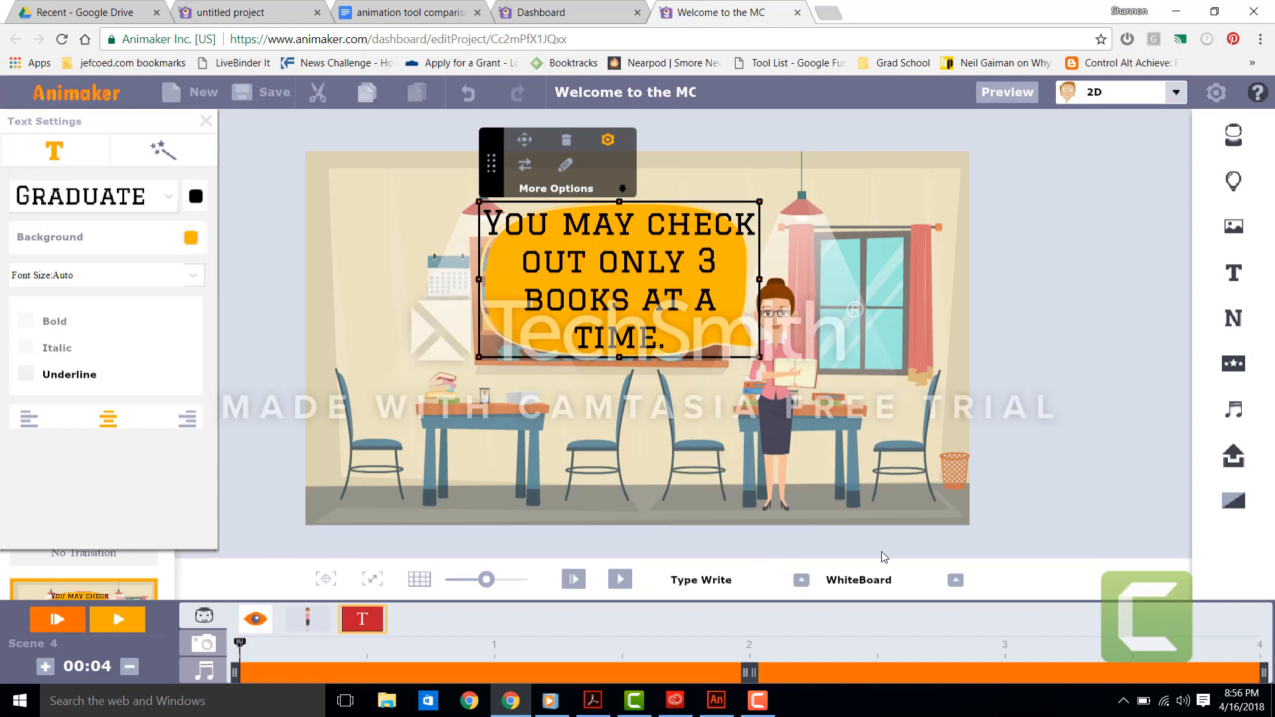
Set the exit effect of the fourth scene's speech bubble text to Fade Out and preview the scene
{"action": "left_click", "coordinate": [956, 583]}
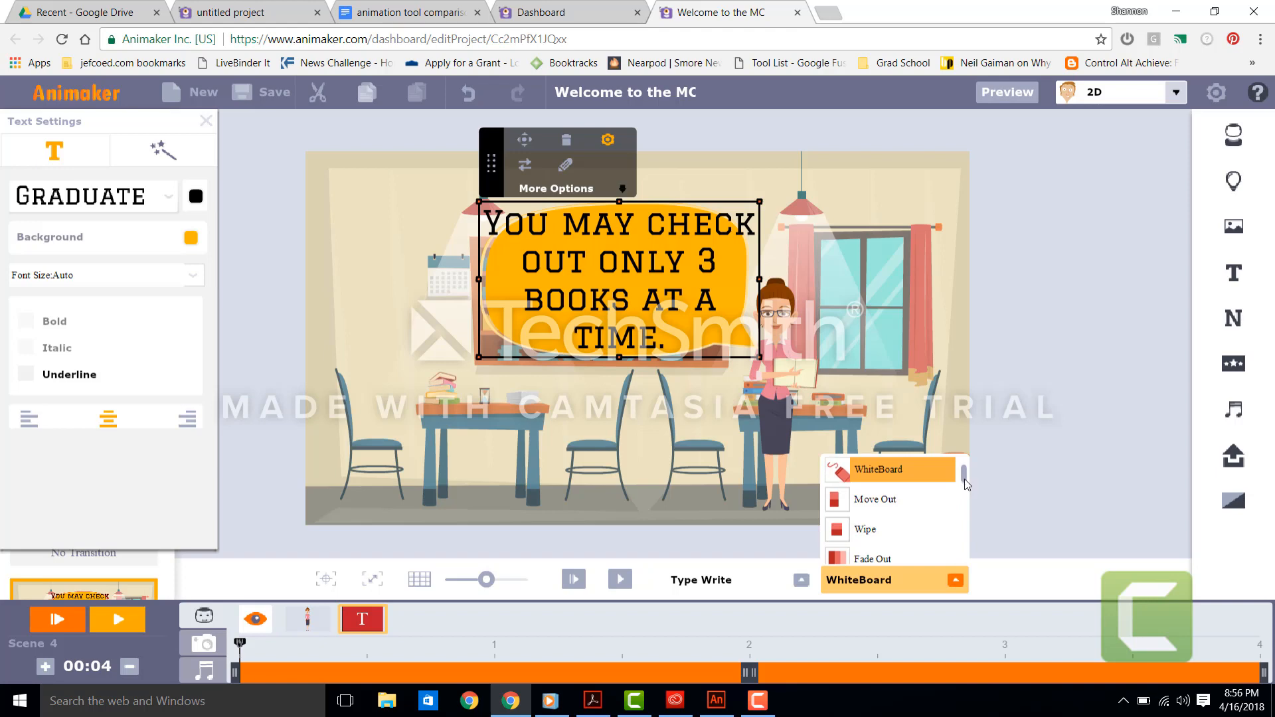
{"action": "mouse_move", "coordinate": [965, 480]}
{"action": "left_mouse_down"}
{"action": "mouse_move", "coordinate": [968, 505]}
{"action": "mouse_move", "coordinate": [965, 473]}
{"action": "mouse_move", "coordinate": [966, 491]}
{"action": "left_mouse_up"}
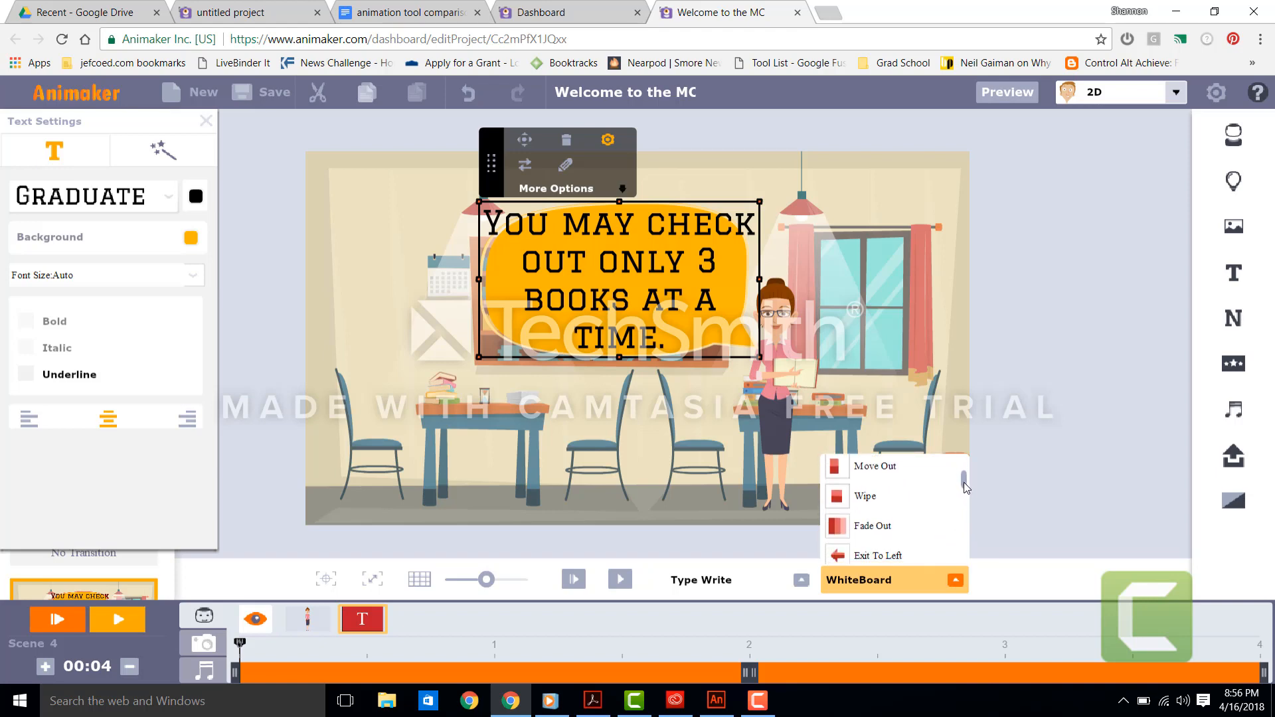
{"action": "left_click", "coordinate": [872, 527]}
{"action": "left_click", "coordinate": [724, 526]}
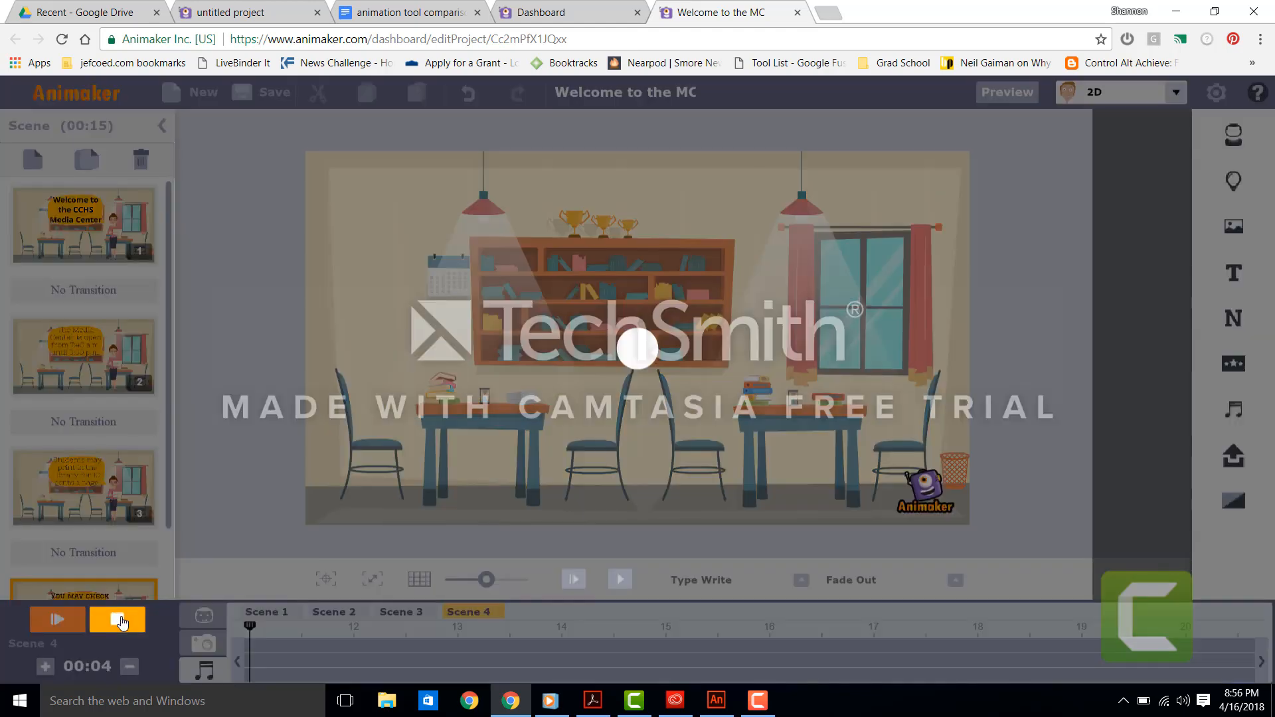
{"action": "left_click", "coordinate": [118, 620]}
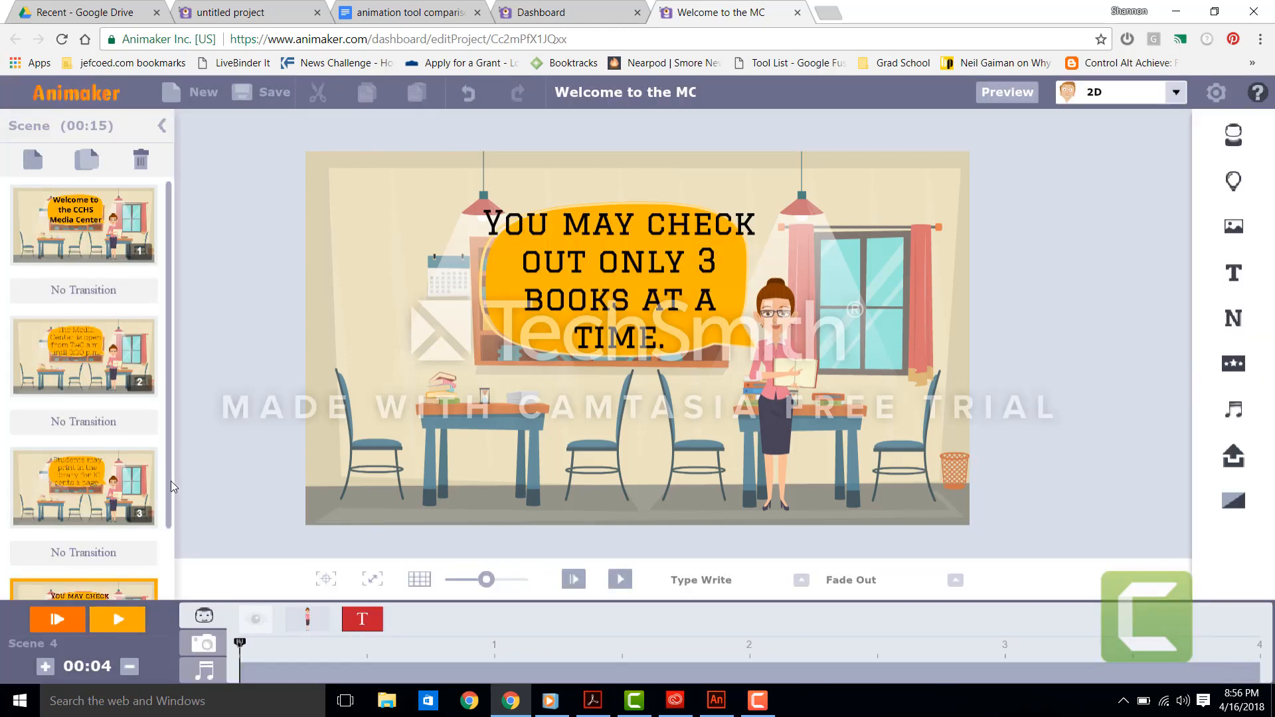
Add a new scene after the fourth and give it the readingroom background from the Indoor category
{"action": "left_click_drag", "start_coordinate": [169, 504], "coordinate": [172, 582]}
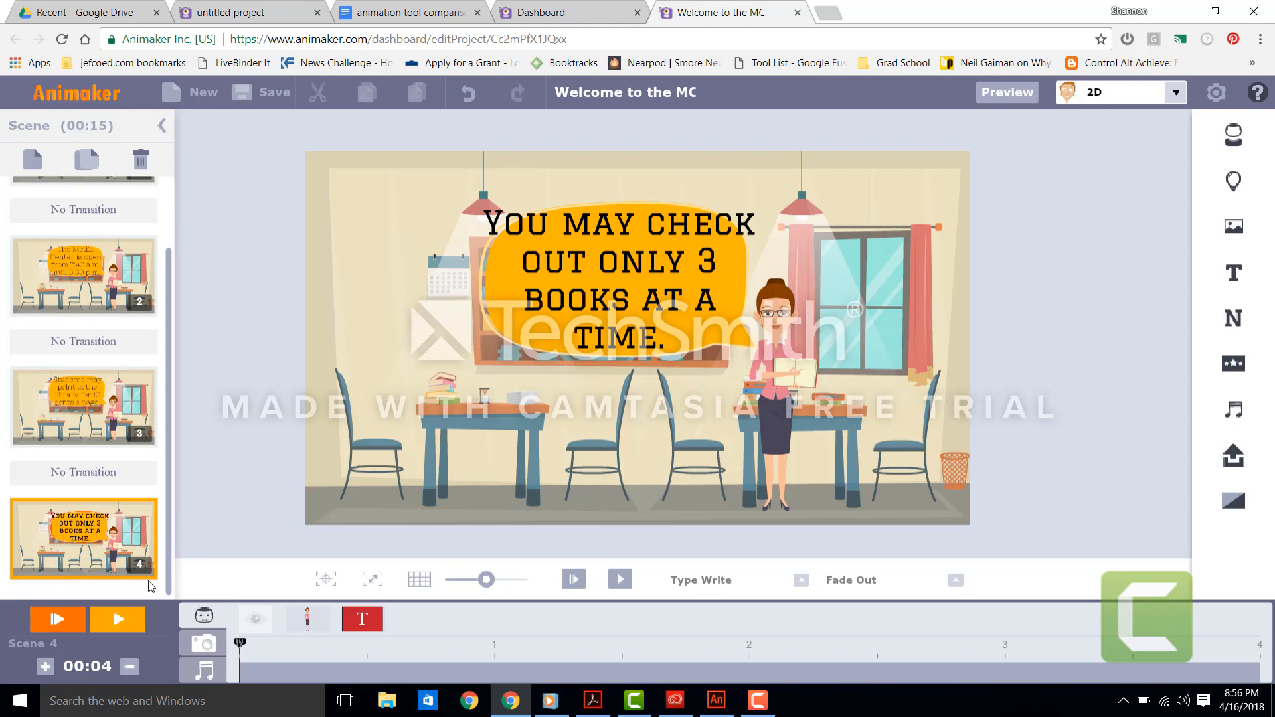
{"action": "left_click", "coordinate": [35, 163]}
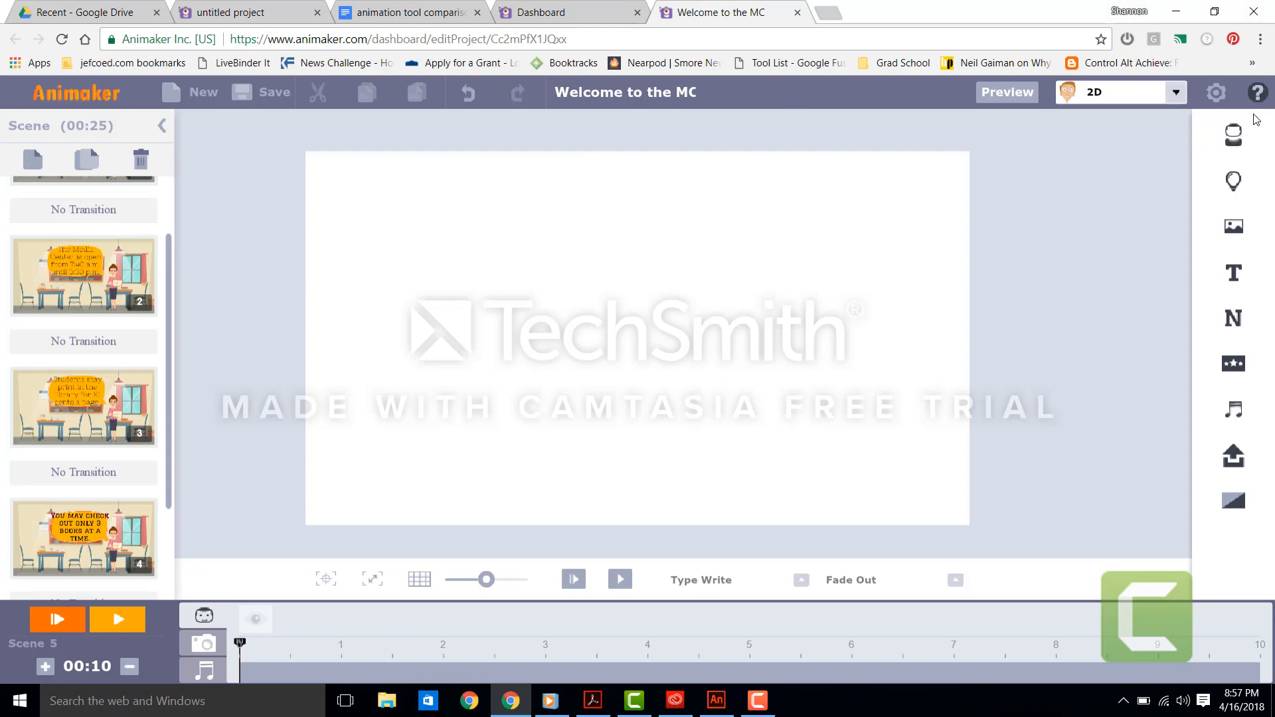
{"action": "left_click", "coordinate": [1237, 229]}
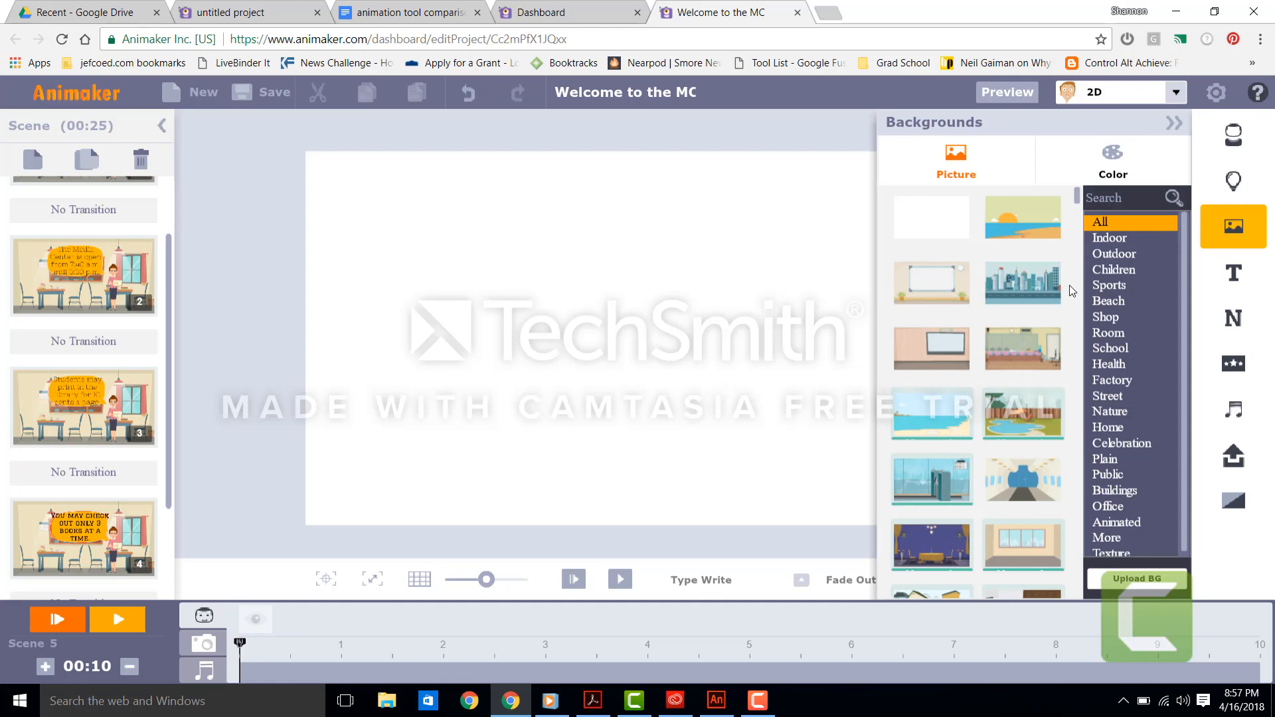
{"action": "left_click", "coordinate": [1132, 201]}
{"action": "type", "text": "books"}
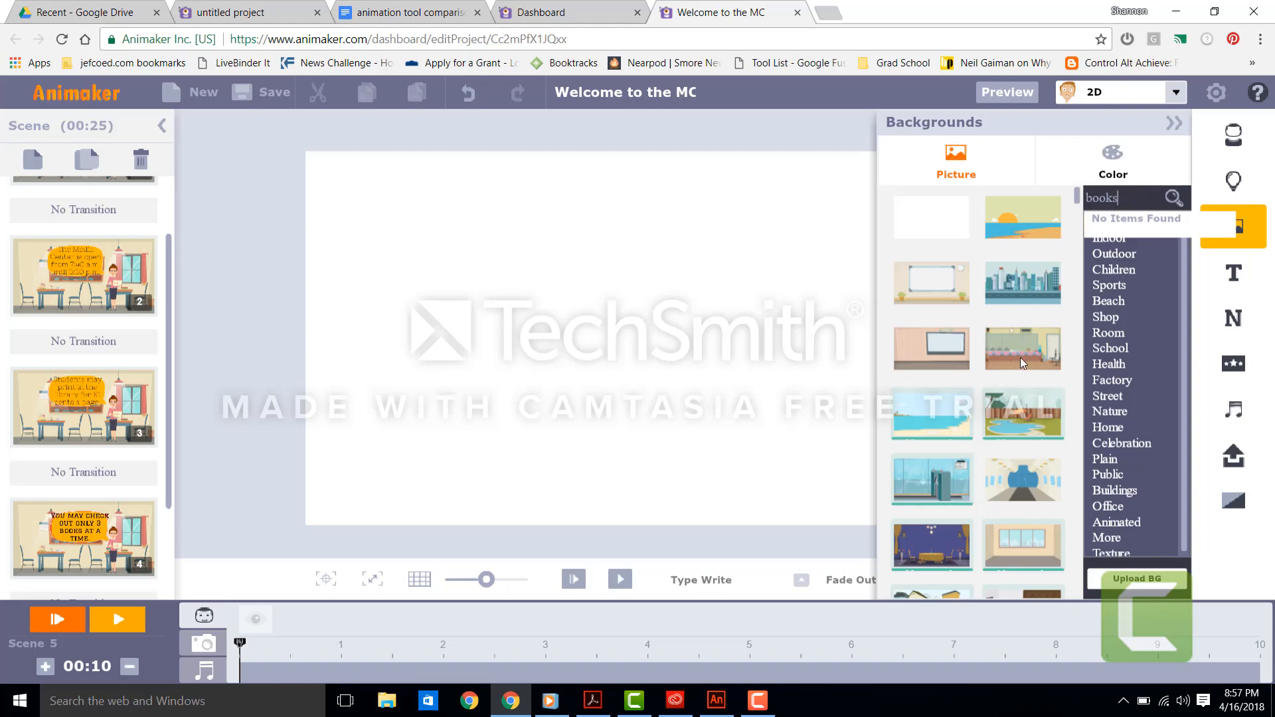
{"action": "left_click", "coordinate": [1125, 240]}
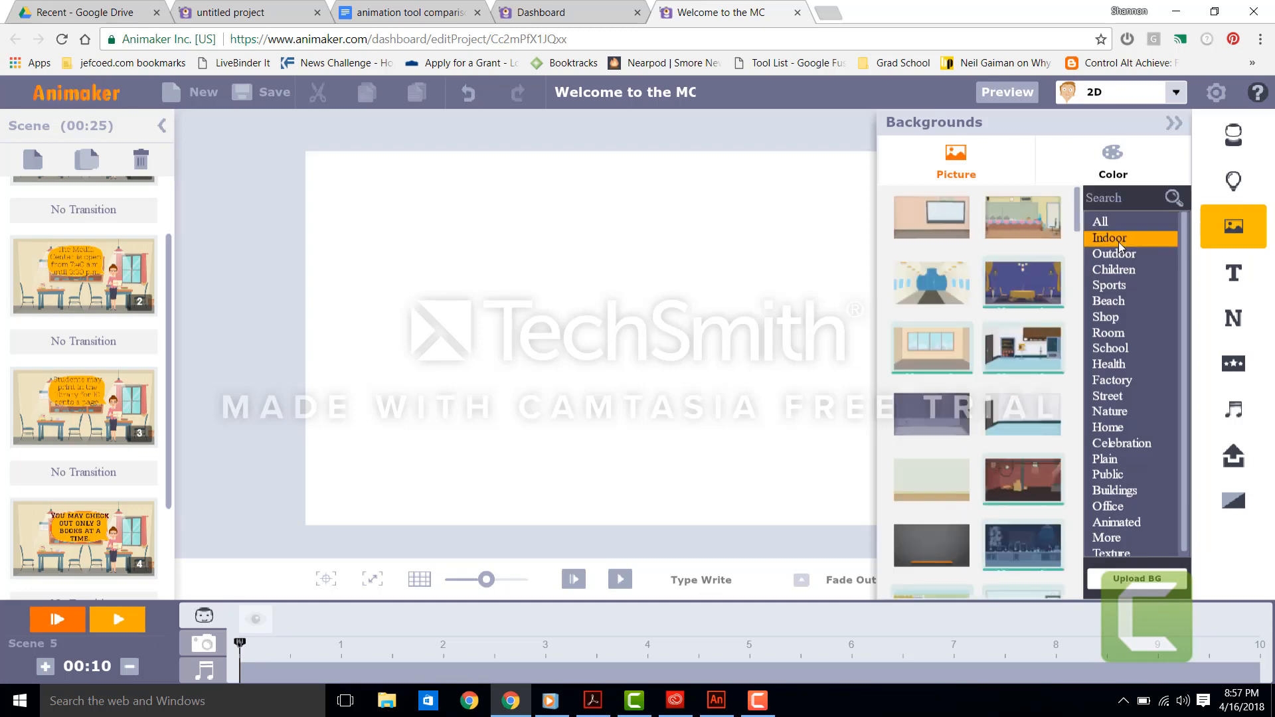
{"action": "left_click_drag", "start_coordinate": [1079, 237], "coordinate": [1083, 285]}
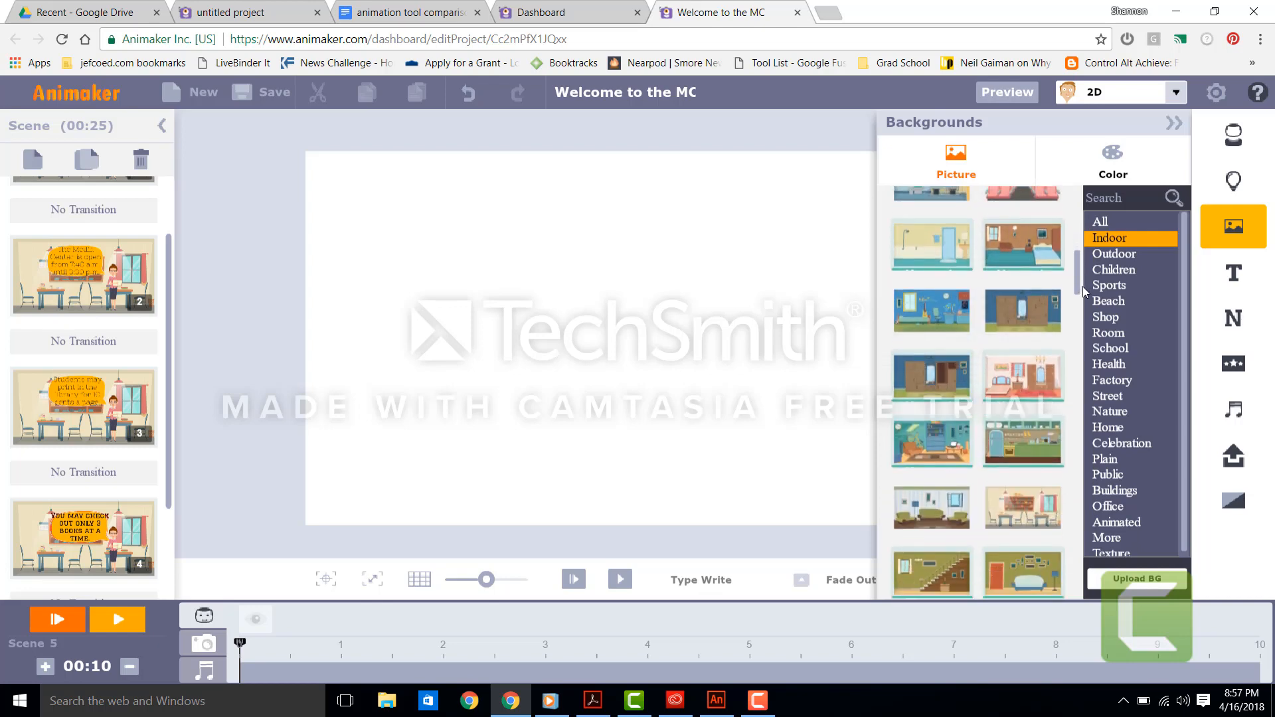
{"action": "left_click", "coordinate": [1018, 499]}
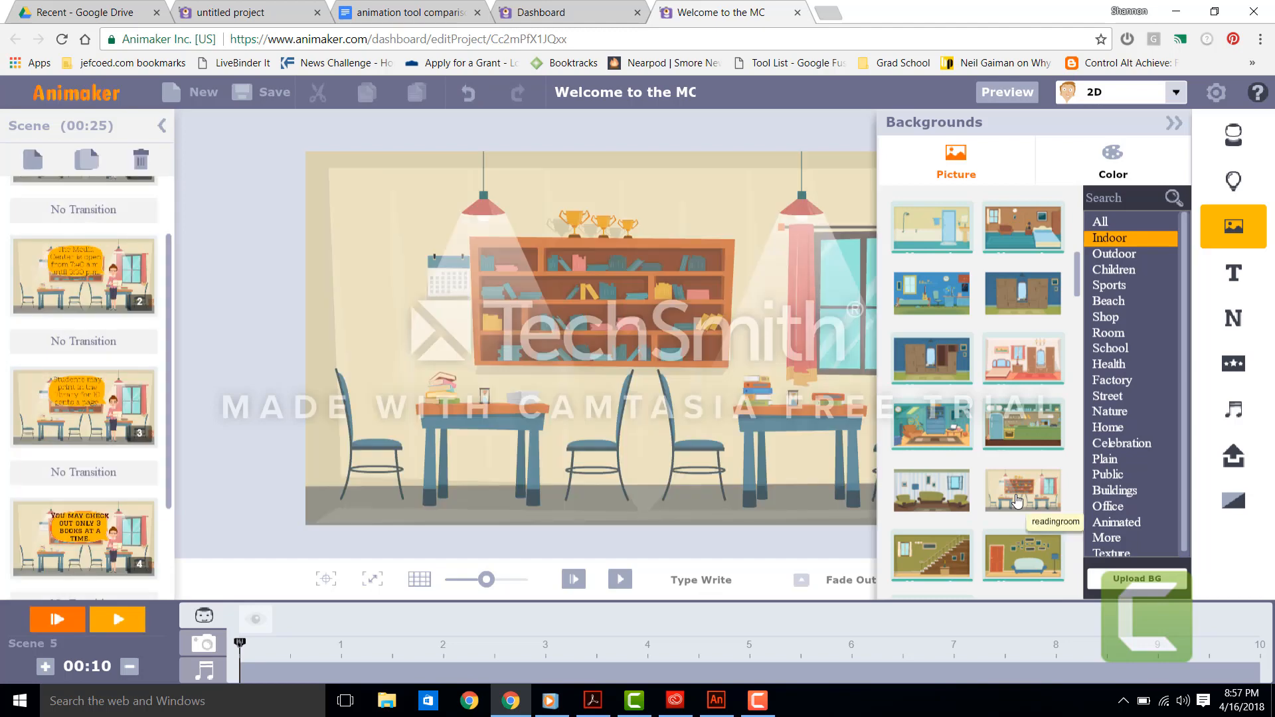
{"action": "left_click", "coordinate": [1174, 124]}
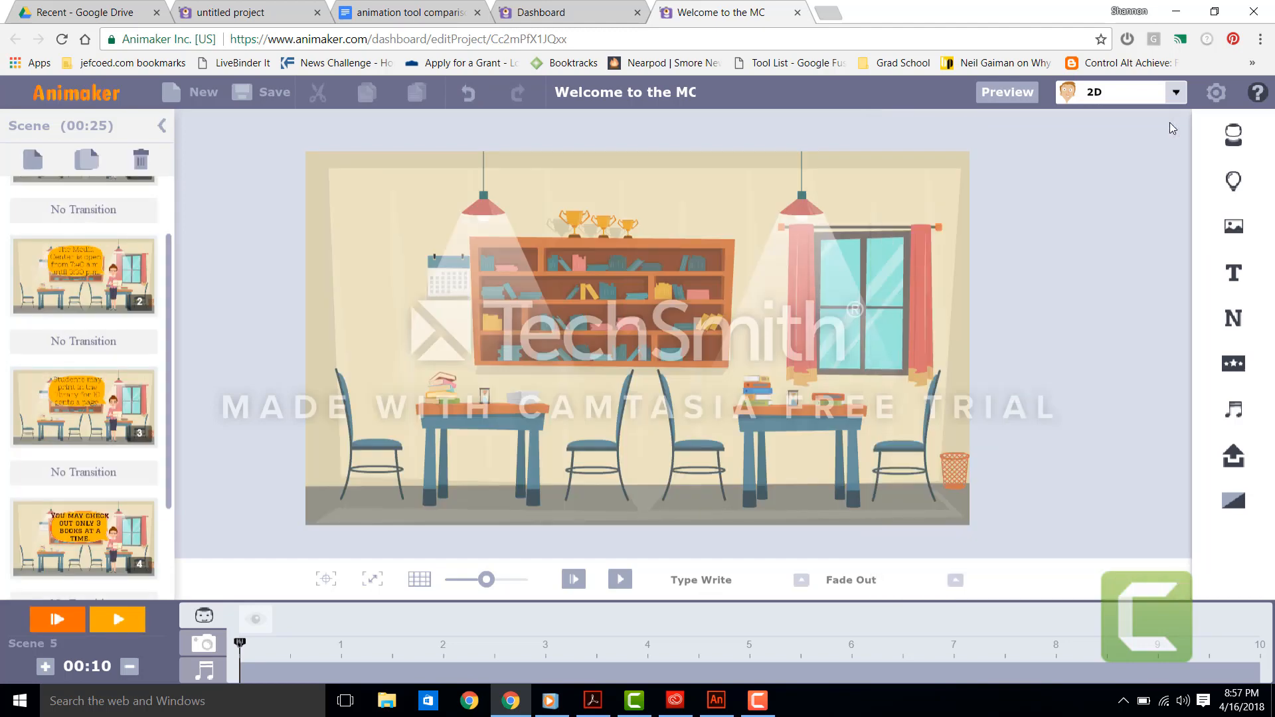
Add the female character with glasses, pink top and dark skirt to the fifth scene
{"action": "left_click", "coordinate": [1234, 139]}
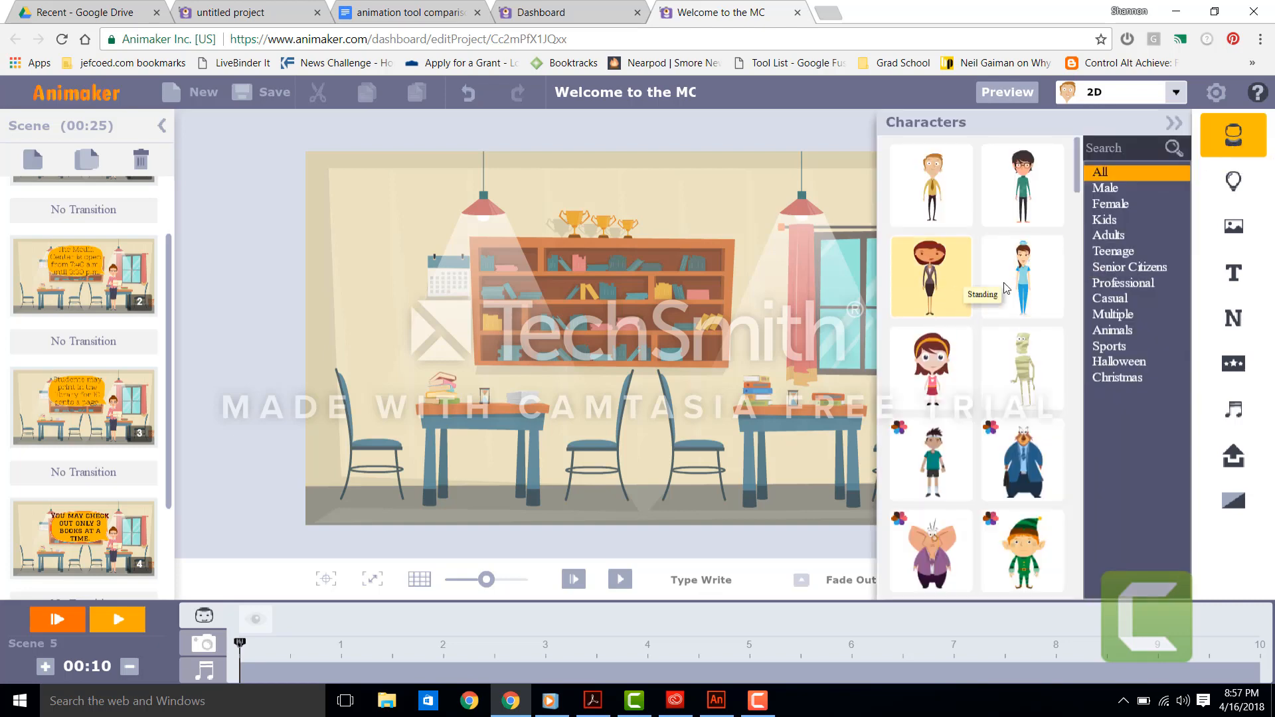
{"action": "left_click", "coordinate": [1098, 206]}
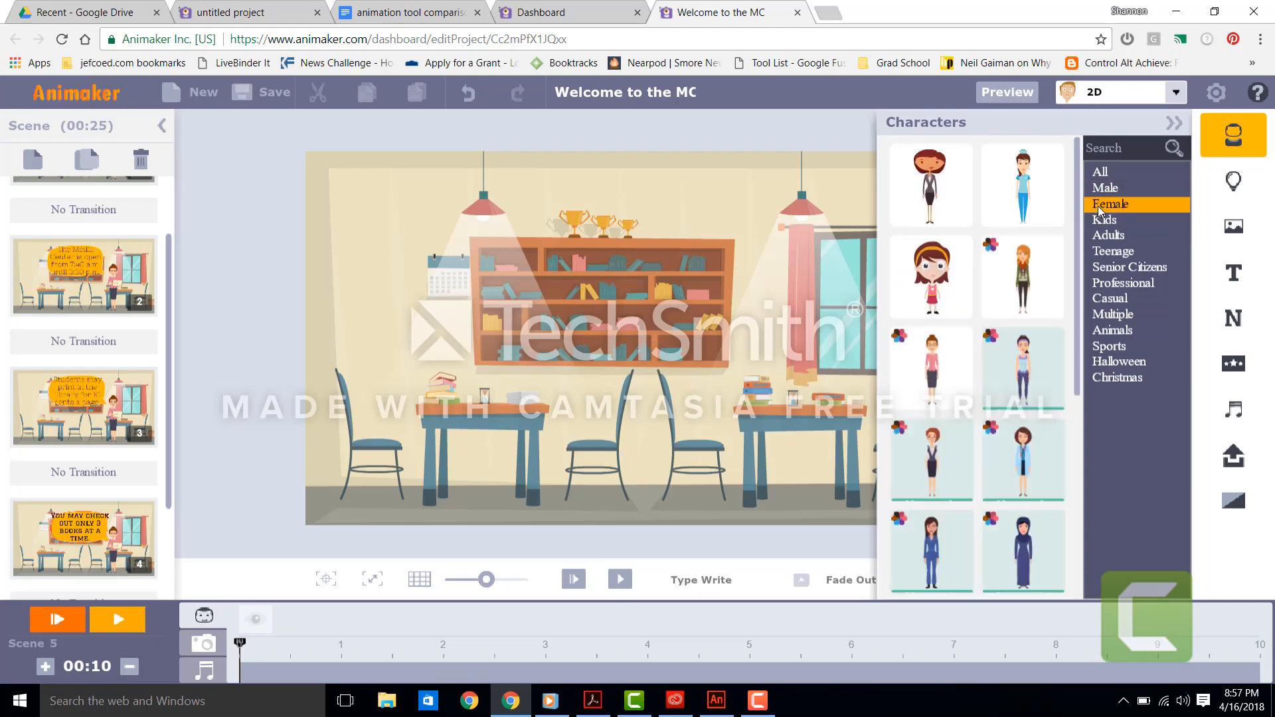
{"action": "left_click", "coordinate": [922, 373]}
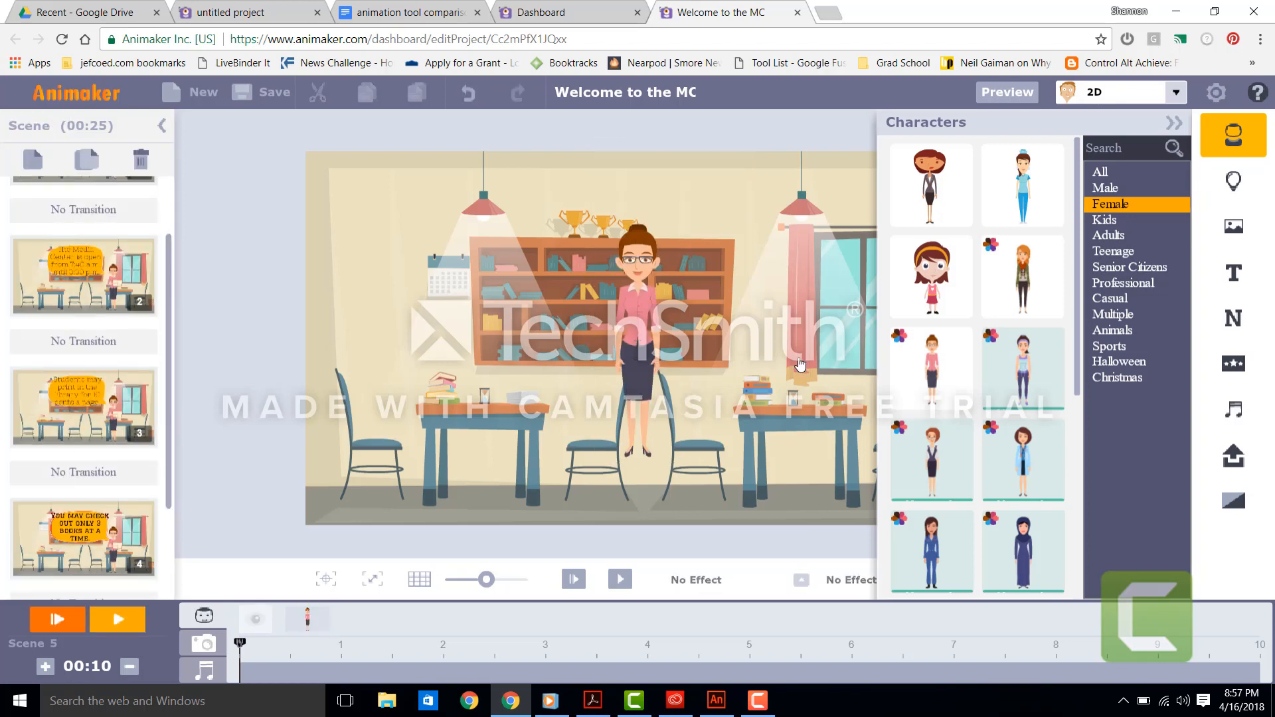
{"action": "left_click", "coordinate": [1173, 122]}
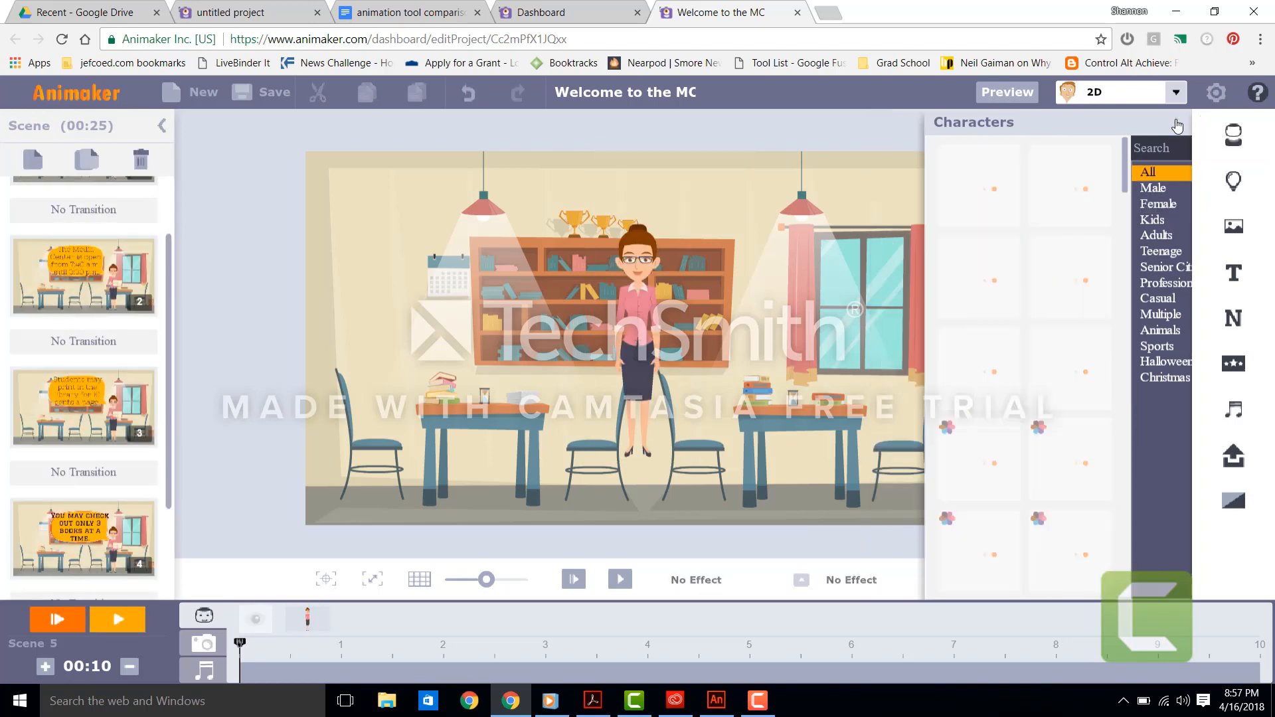
Move the woman to the left side of the room, between the left chair and its table
{"action": "left_click", "coordinate": [627, 376]}
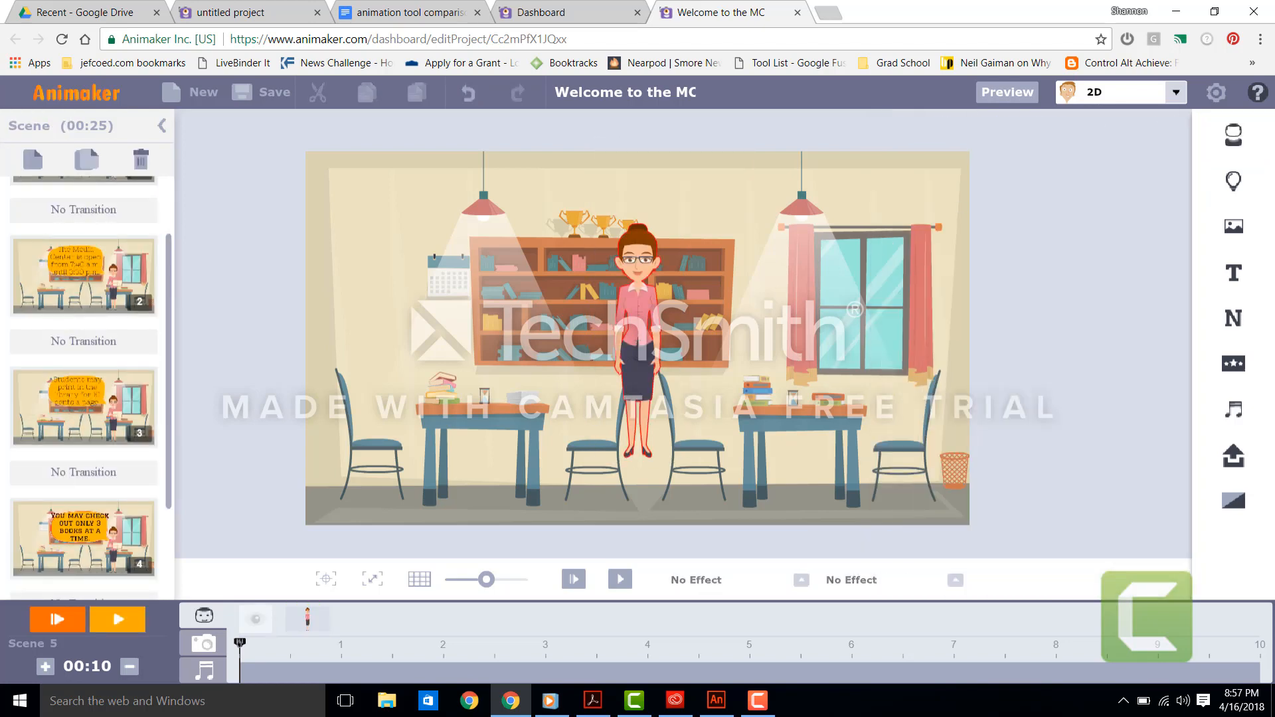
{"action": "left_click_drag", "start_coordinate": [626, 367], "coordinate": [517, 446]}
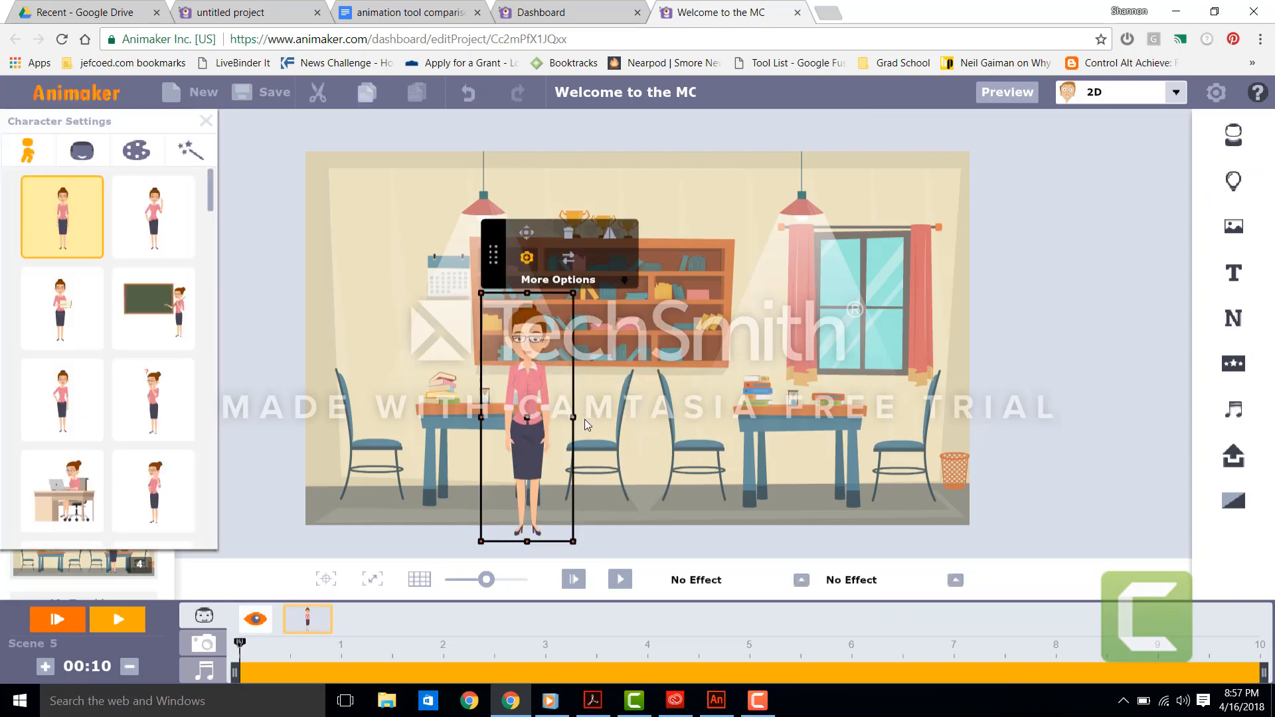
{"action": "left_click", "coordinate": [553, 422]}
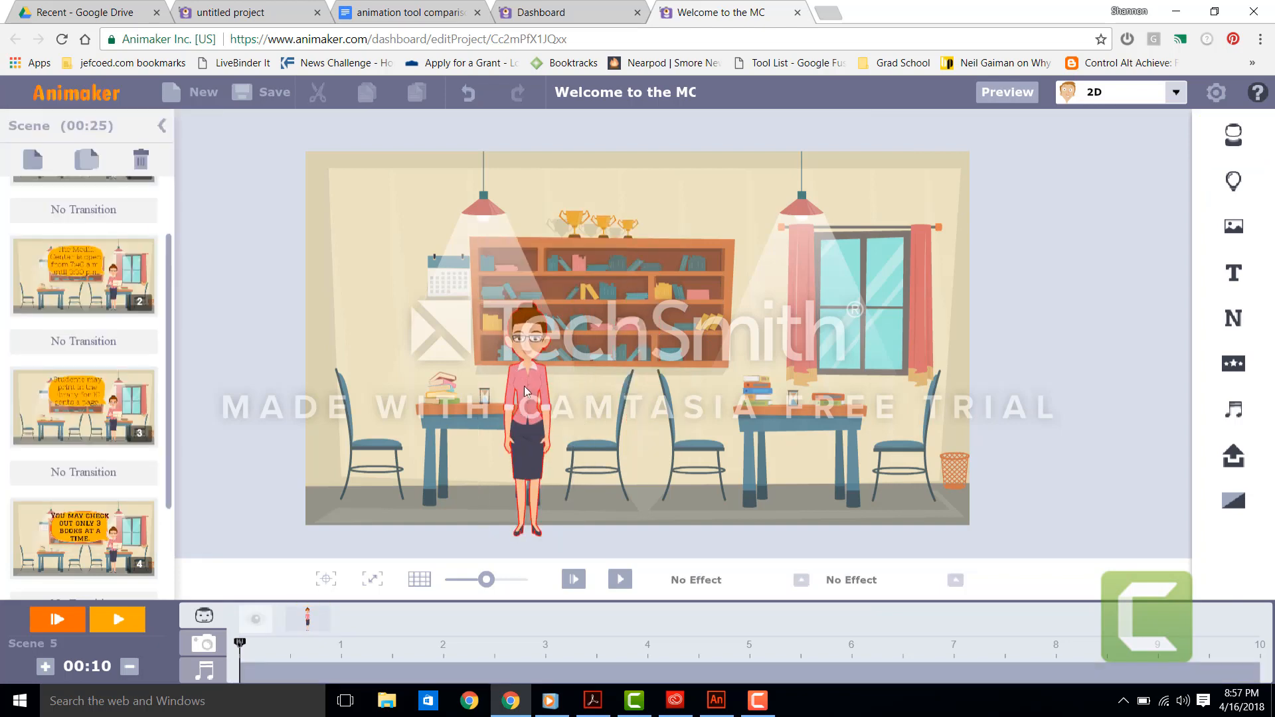
{"action": "left_click_drag", "start_coordinate": [535, 409], "coordinate": [420, 364]}
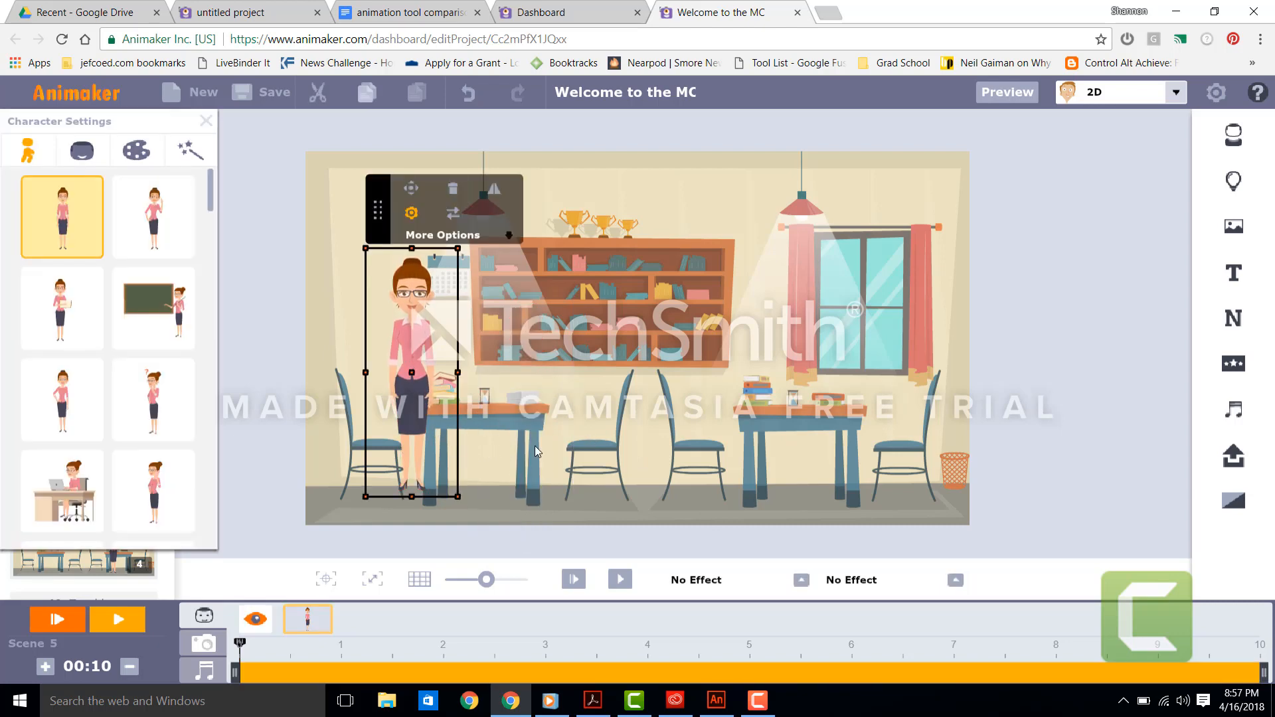
{"action": "left_click", "coordinate": [596, 446]}
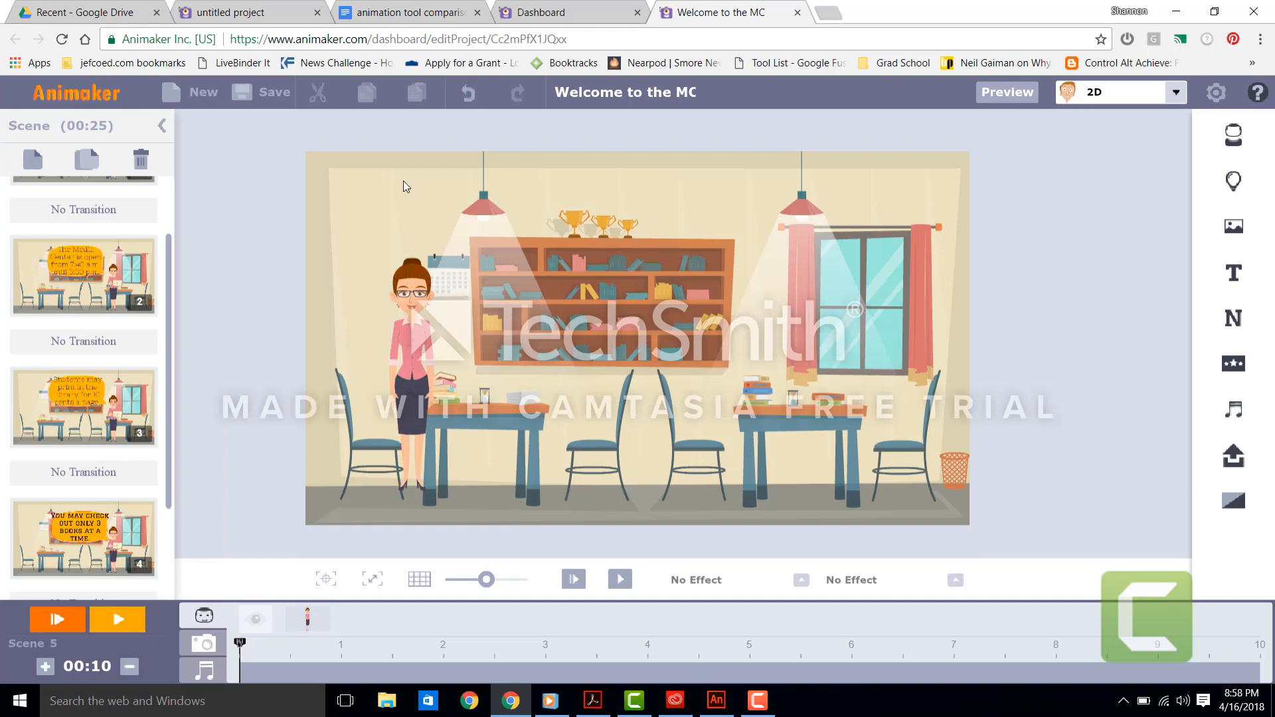
Collapse the scene list and change the woman's pose to Checking attendance
{"action": "left_click", "coordinate": [161, 126]}
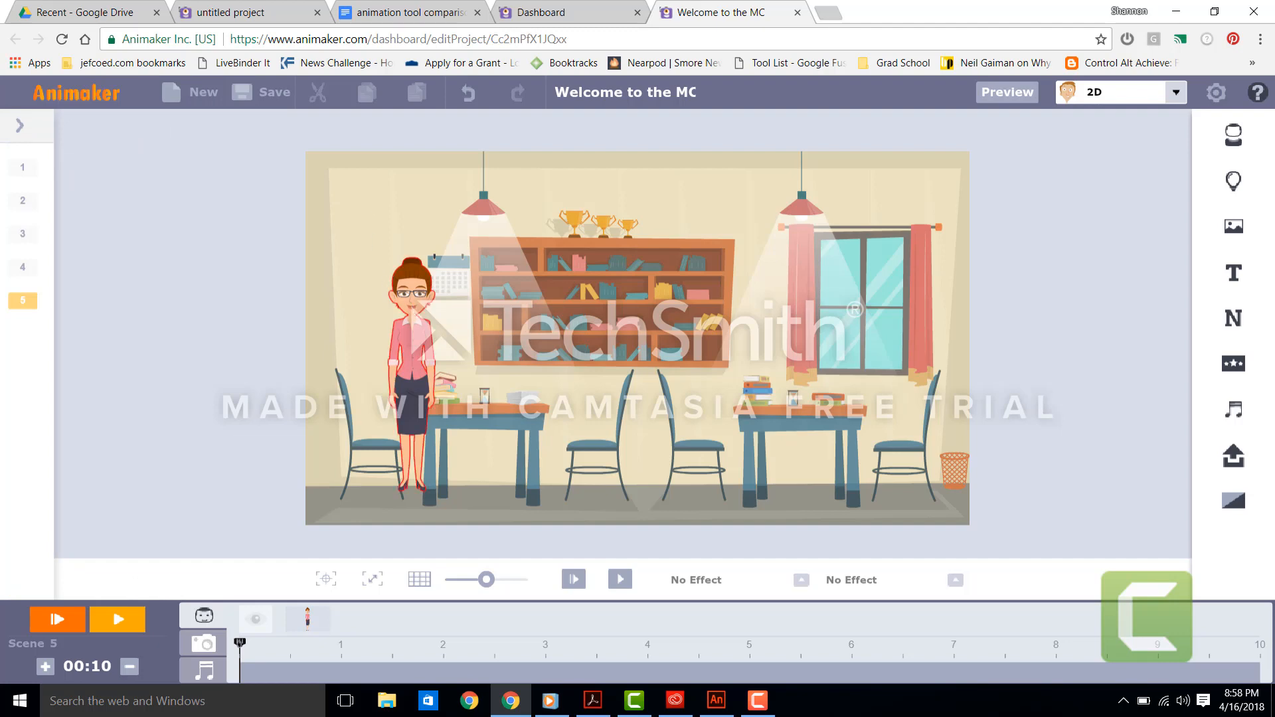
{"action": "left_click", "coordinate": [412, 359]}
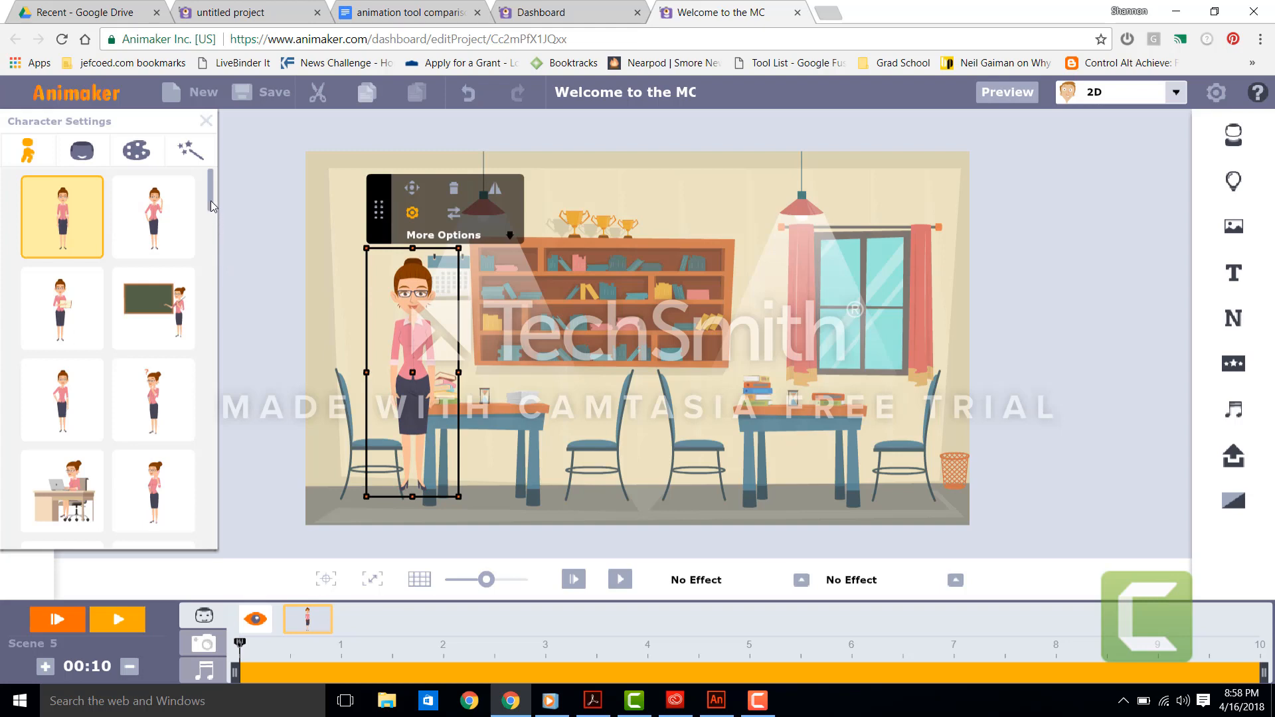
{"action": "left_click_drag", "start_coordinate": [210, 201], "coordinate": [160, 253]}
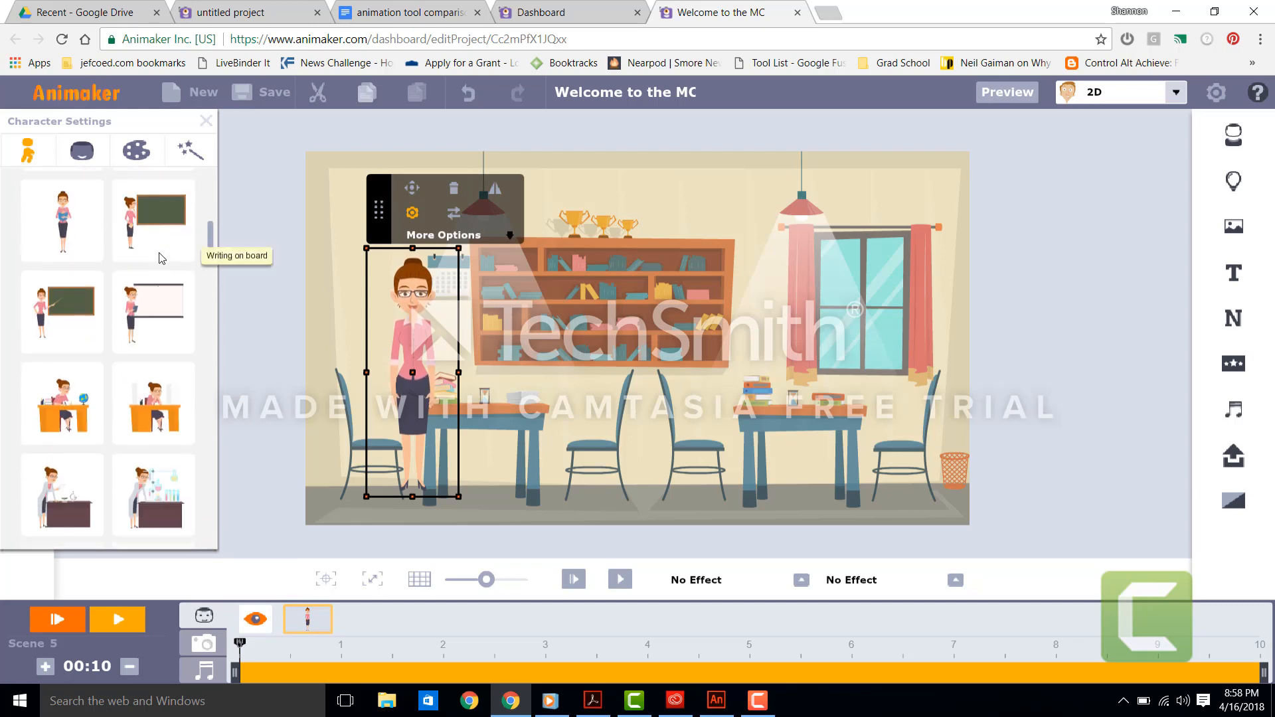
{"action": "scroll", "coordinate": [113, 259], "scroll_direction": "up", "scroll_amount": 3}
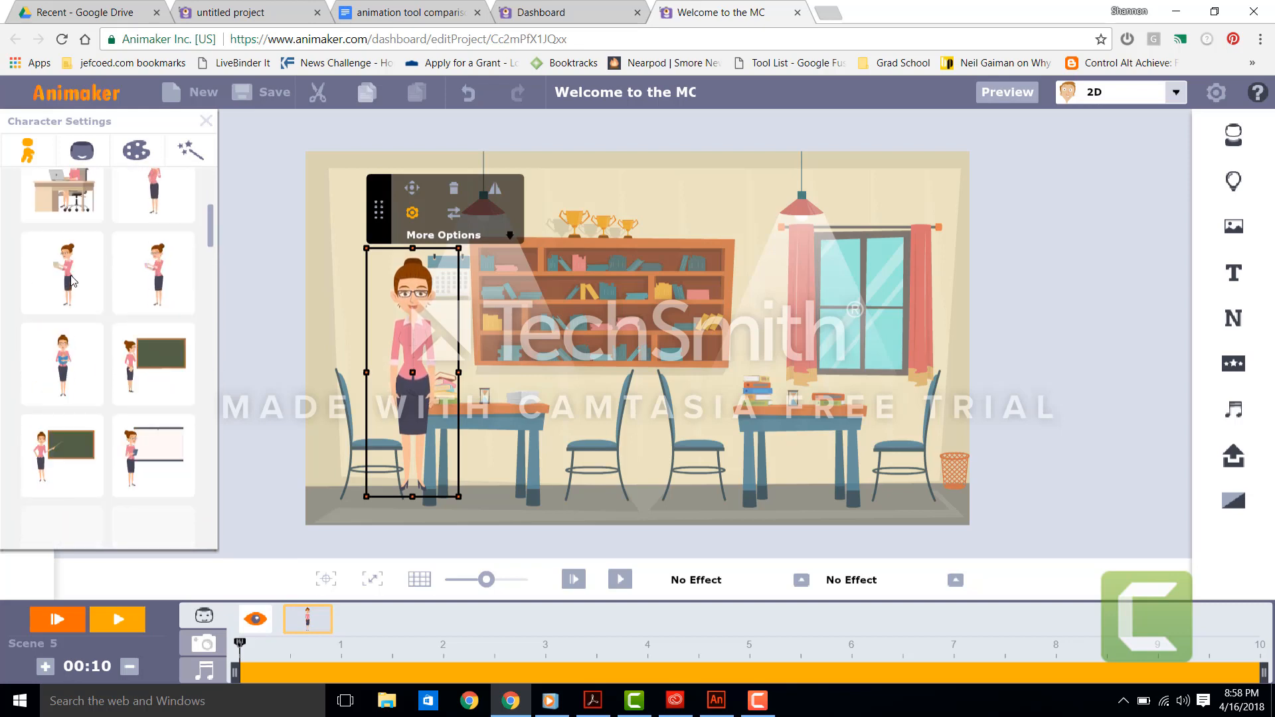
{"action": "scroll", "coordinate": [72, 280], "scroll_direction": "down", "scroll_amount": 3}
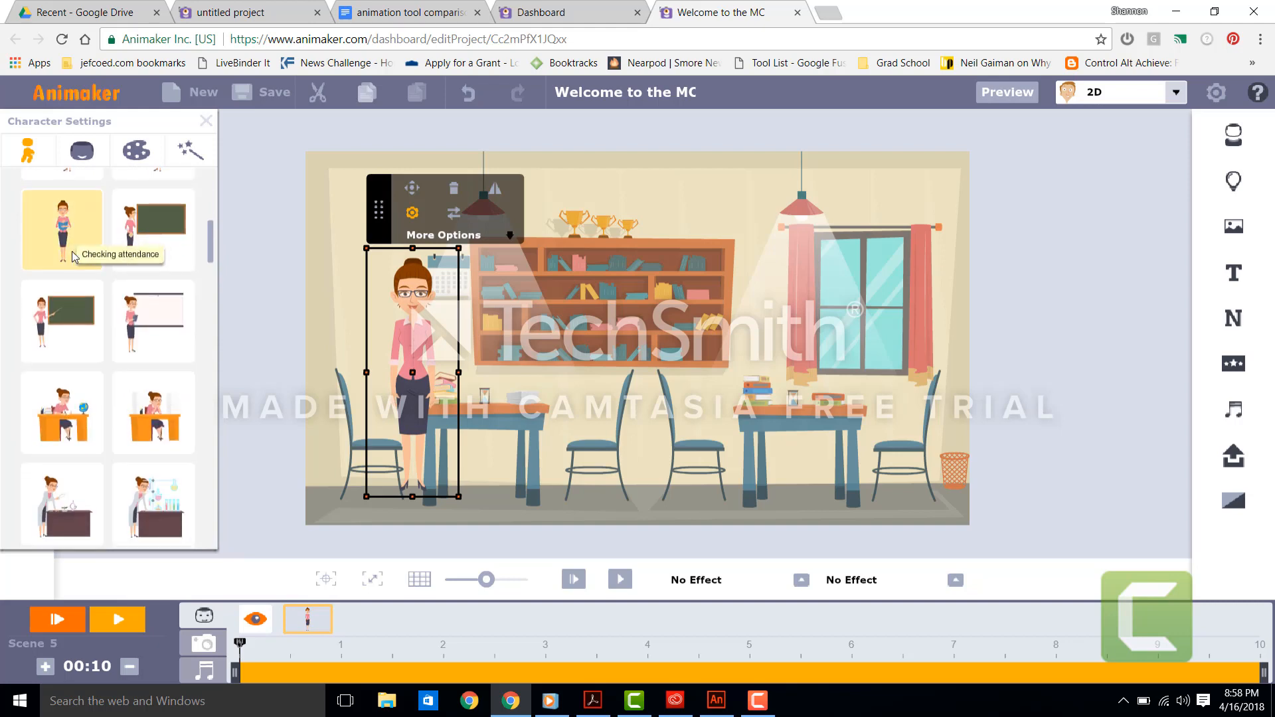
{"action": "left_click", "coordinate": [73, 256]}
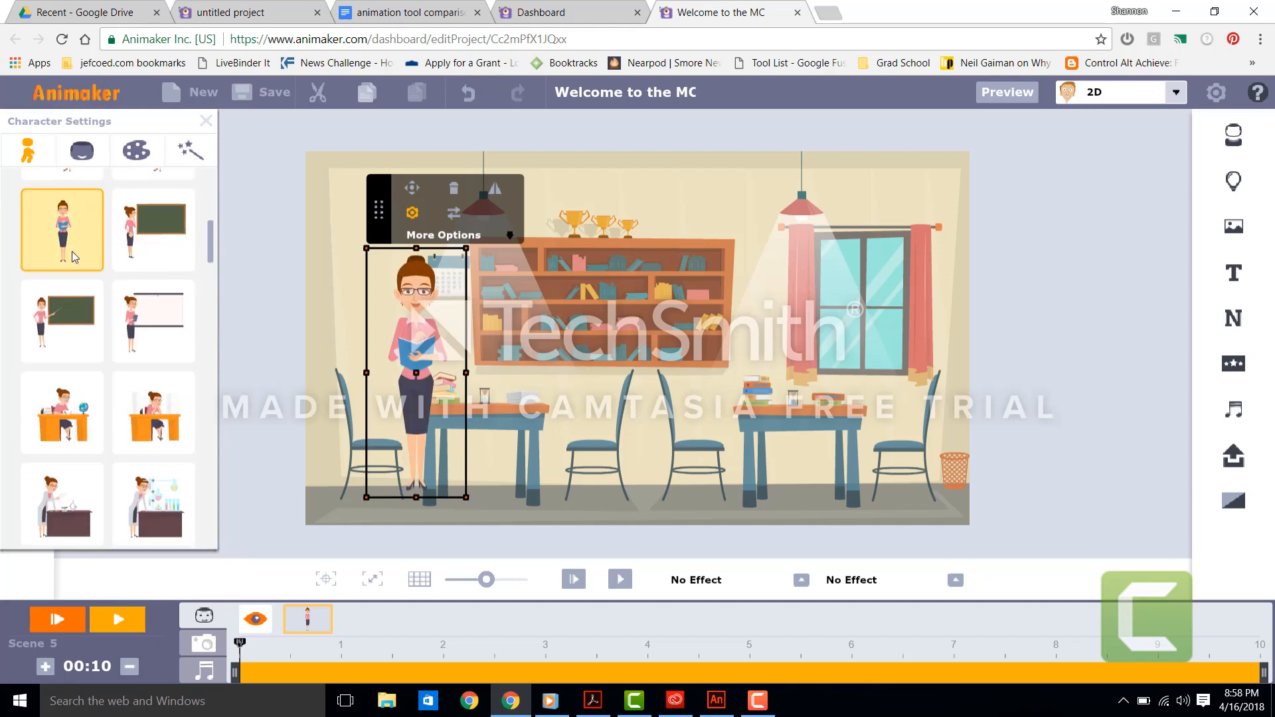
{"action": "left_click", "coordinate": [251, 289]}
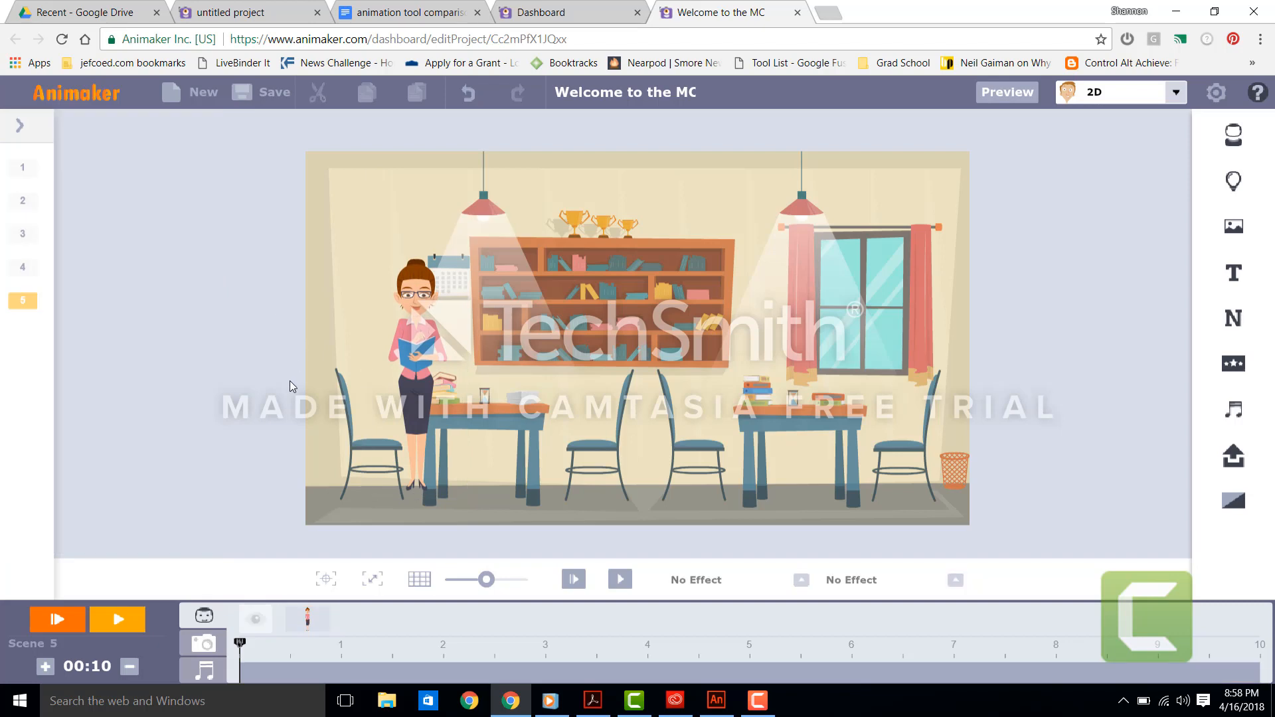
Set the woman's enter effect in the fifth scene to Circular Reveal
{"action": "left_click", "coordinate": [415, 309]}
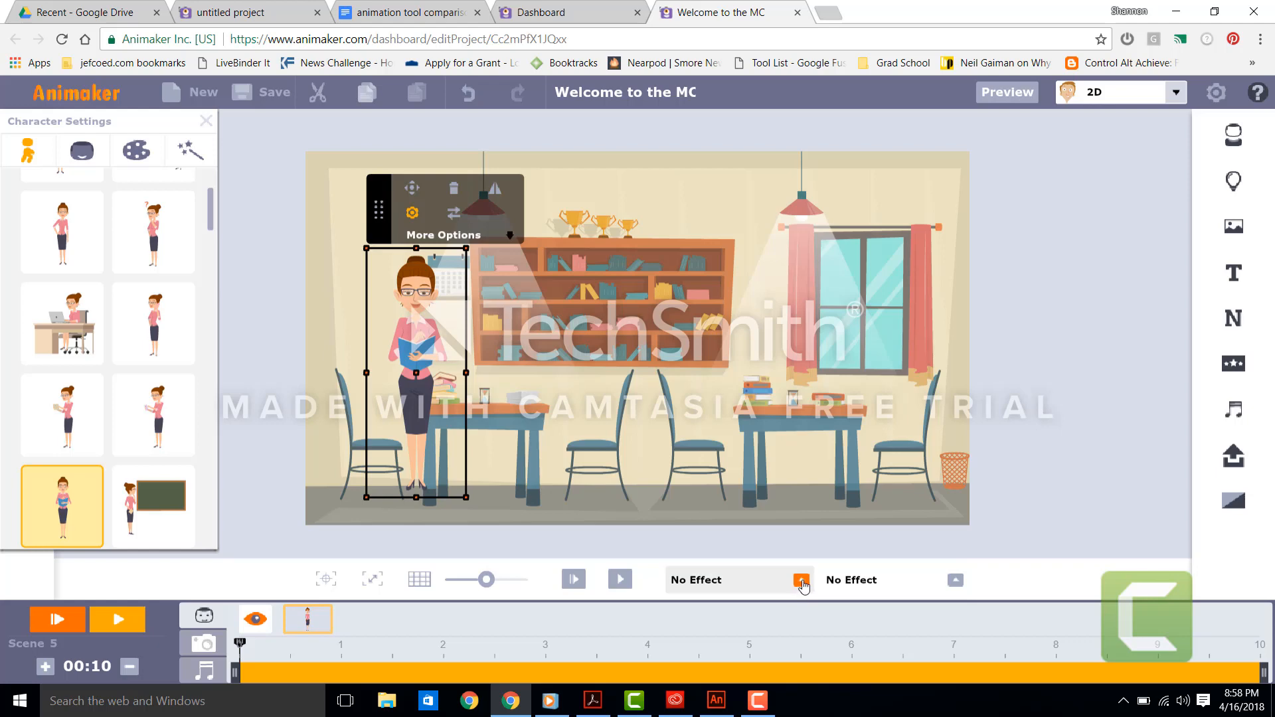
{"action": "left_click", "coordinate": [802, 582]}
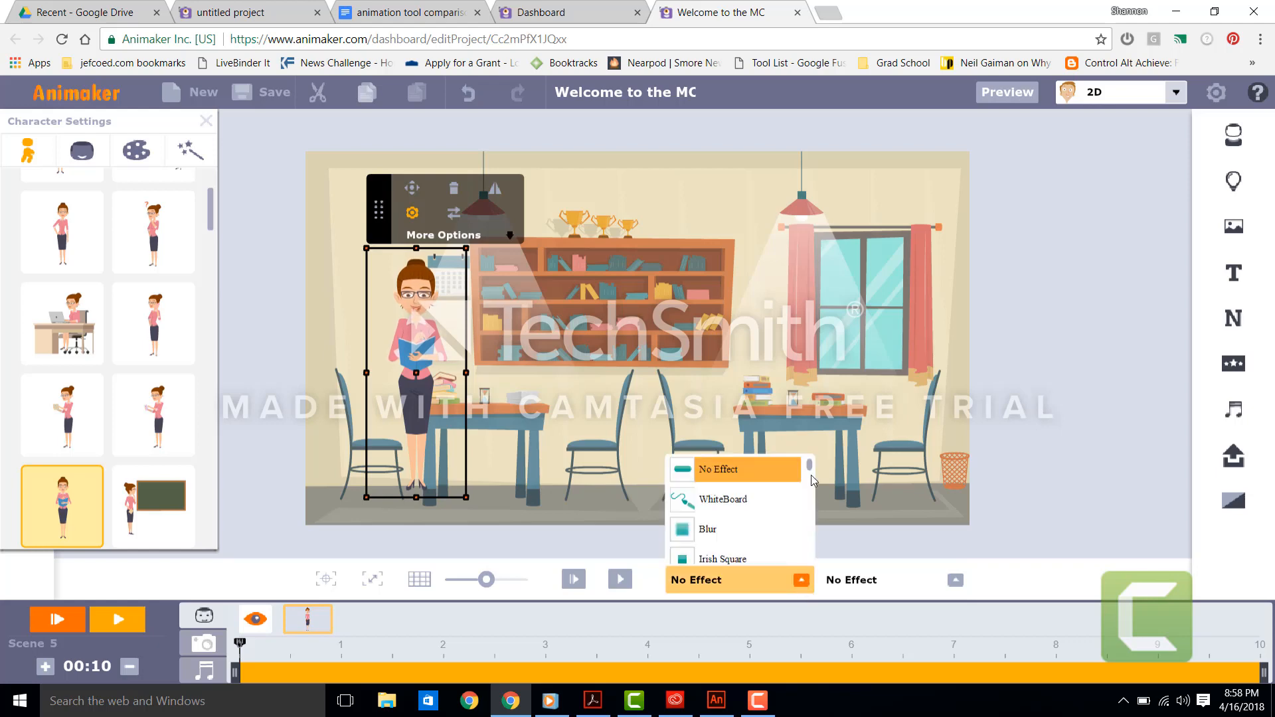
{"action": "scroll", "coordinate": [811, 492], "scroll_direction": "down", "scroll_amount": 2}
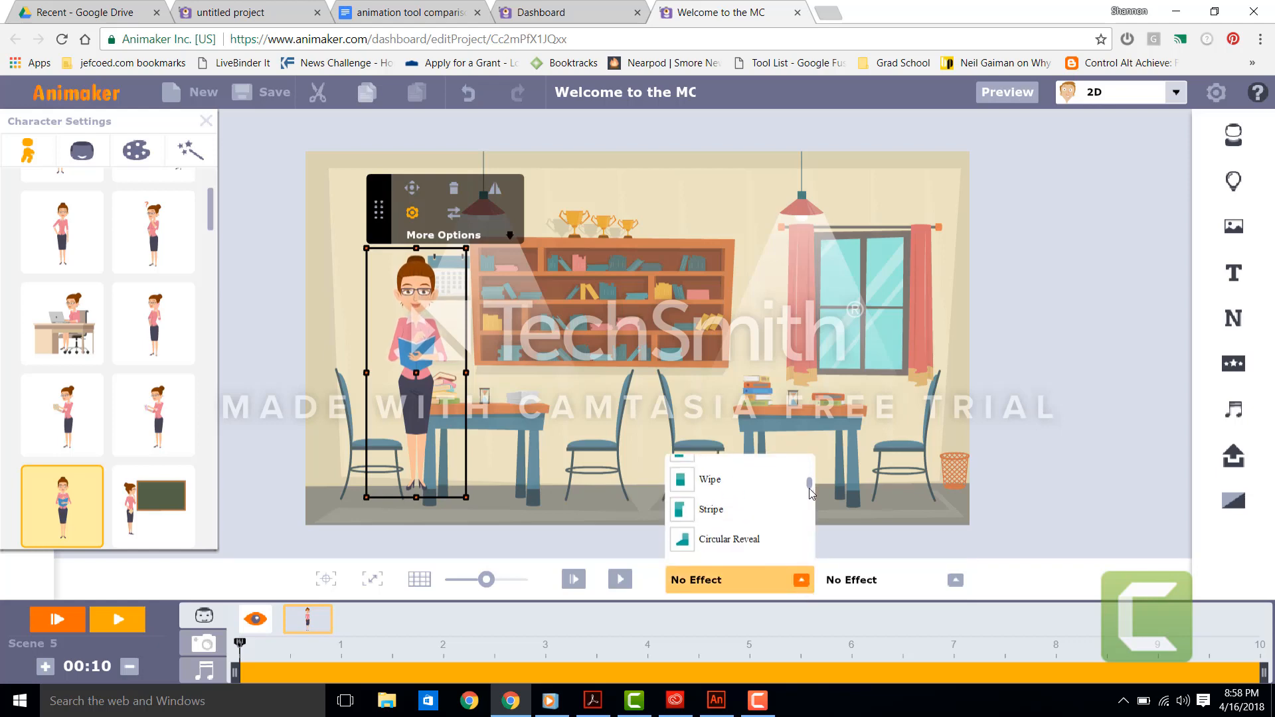
{"action": "scroll", "coordinate": [811, 493], "scroll_direction": "down", "scroll_amount": 3}
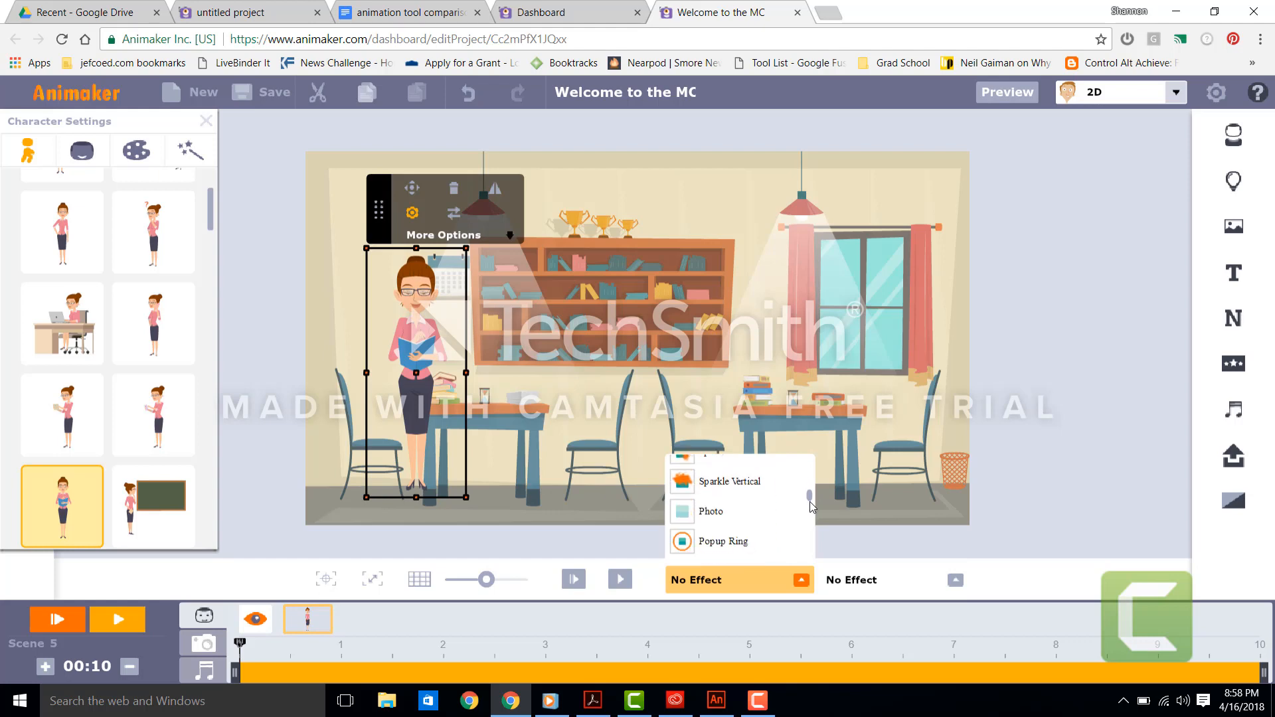
{"action": "scroll", "coordinate": [811, 507], "scroll_direction": "down", "scroll_amount": 2}
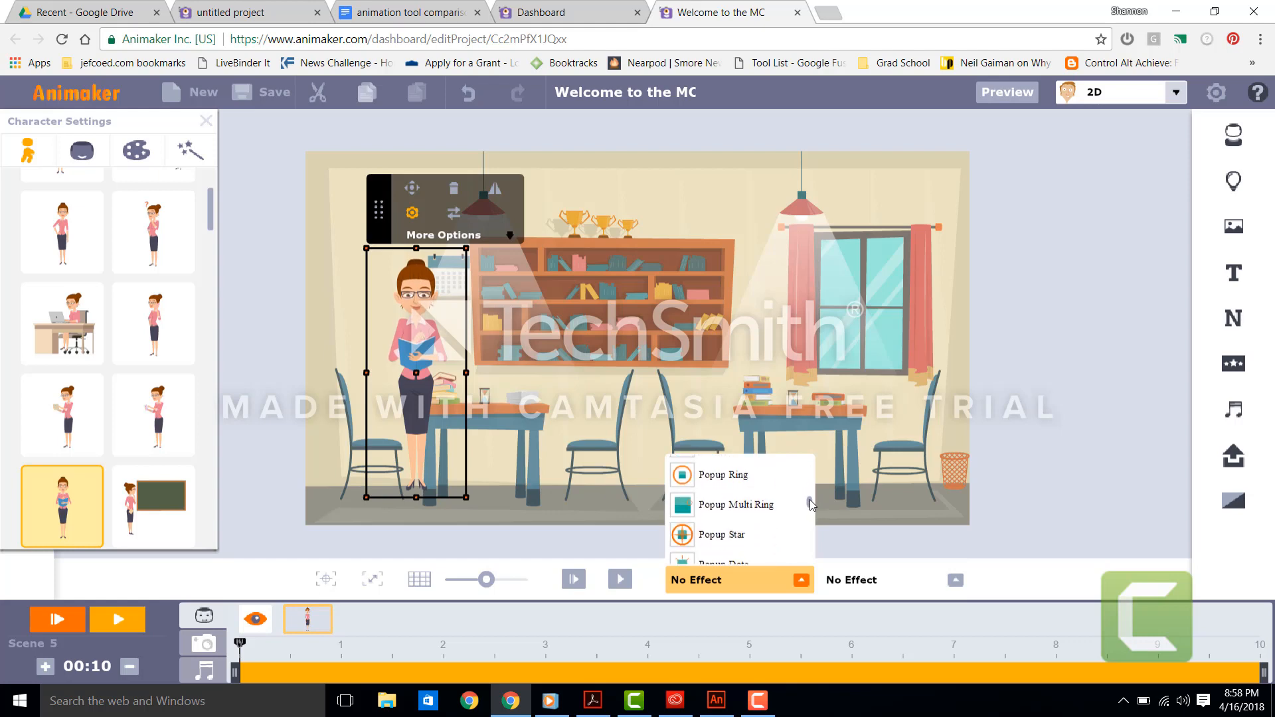
{"action": "scroll", "coordinate": [811, 501], "scroll_direction": "up", "scroll_amount": 3}
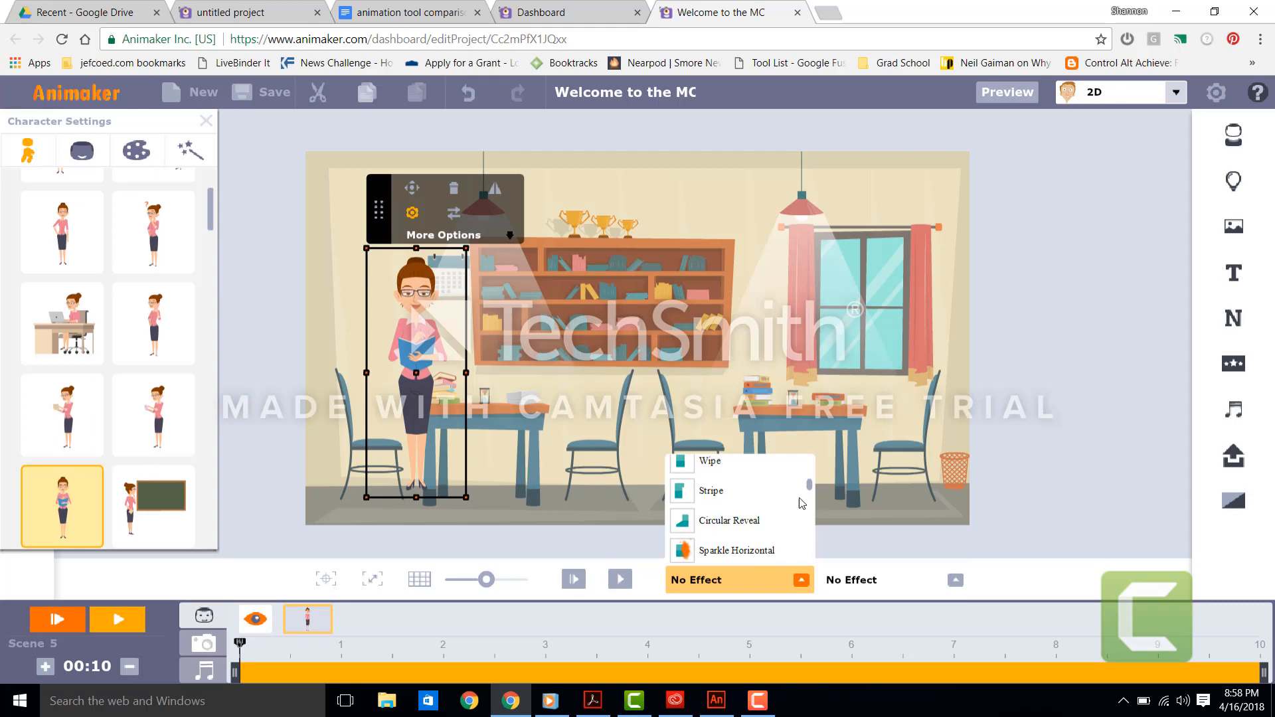
{"action": "left_click", "coordinate": [743, 525]}
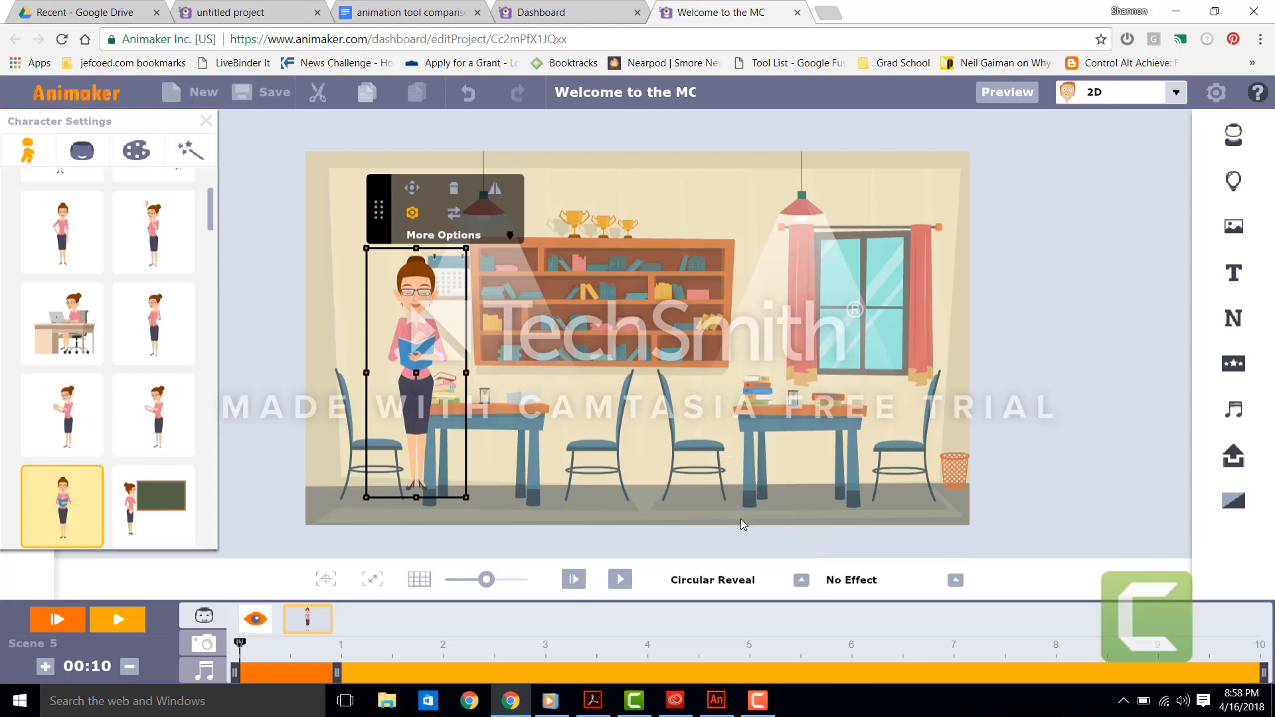
Set the woman's exit effect in the fifth scene to Blur and play the current scene
{"action": "left_click", "coordinate": [956, 582]}
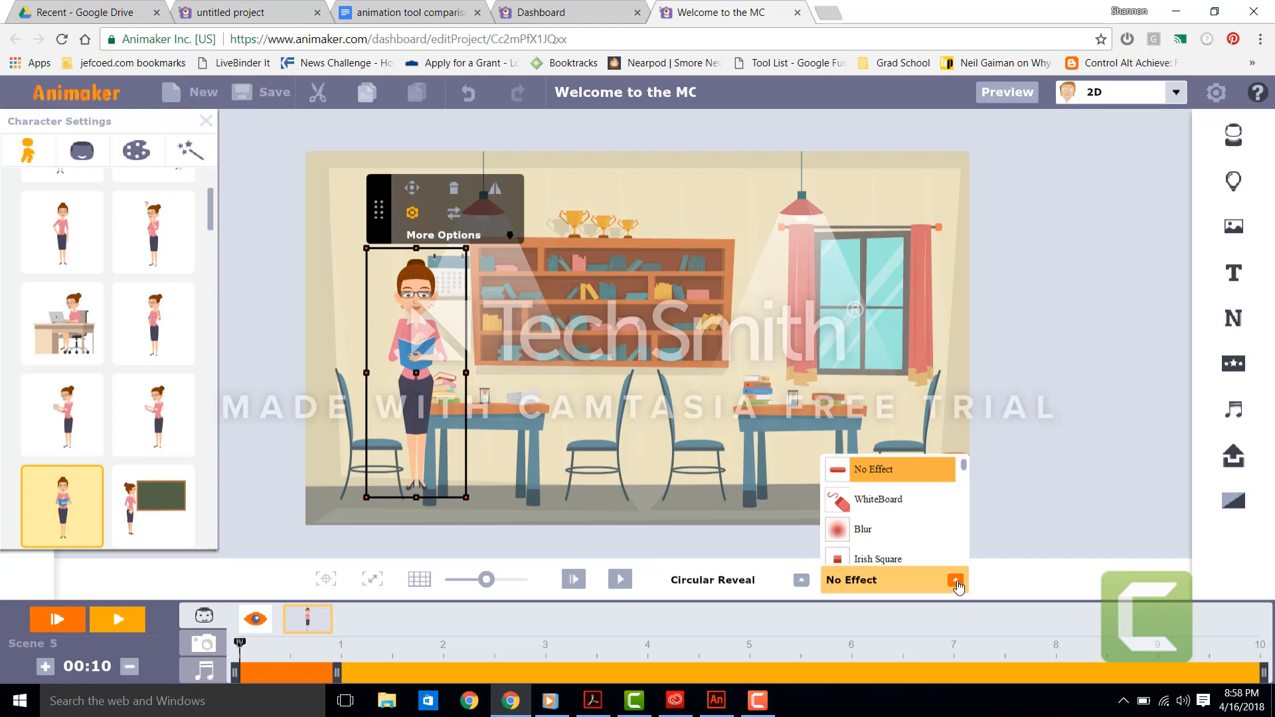
{"action": "left_click", "coordinate": [886, 531]}
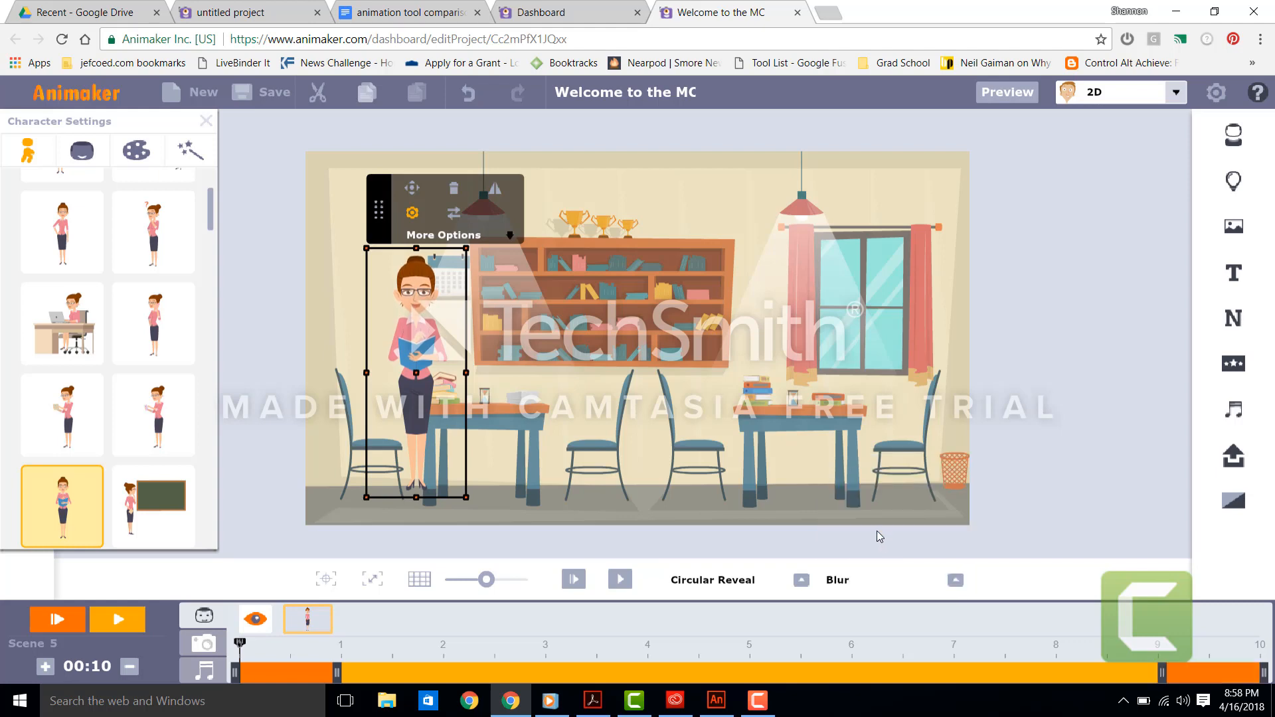
{"action": "left_click", "coordinate": [114, 628]}
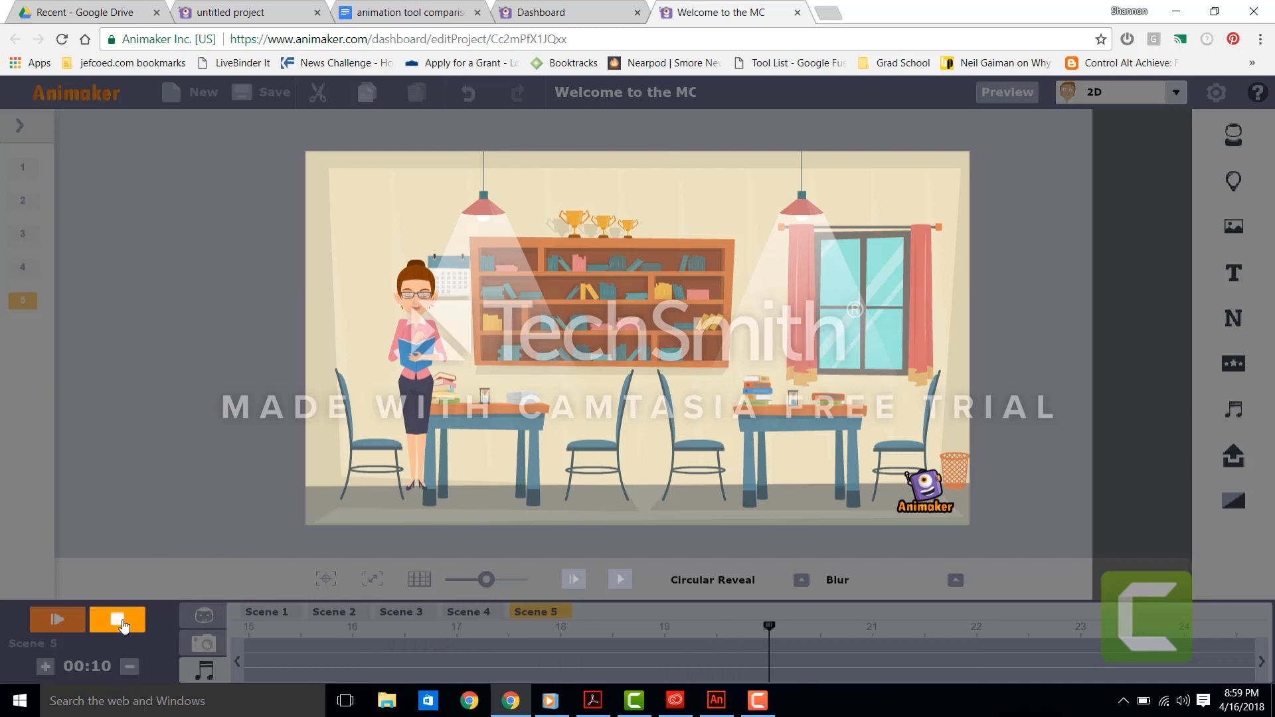
Set the fifth scene's duration to 5 seconds
{"action": "left_click", "coordinate": [377, 406]}
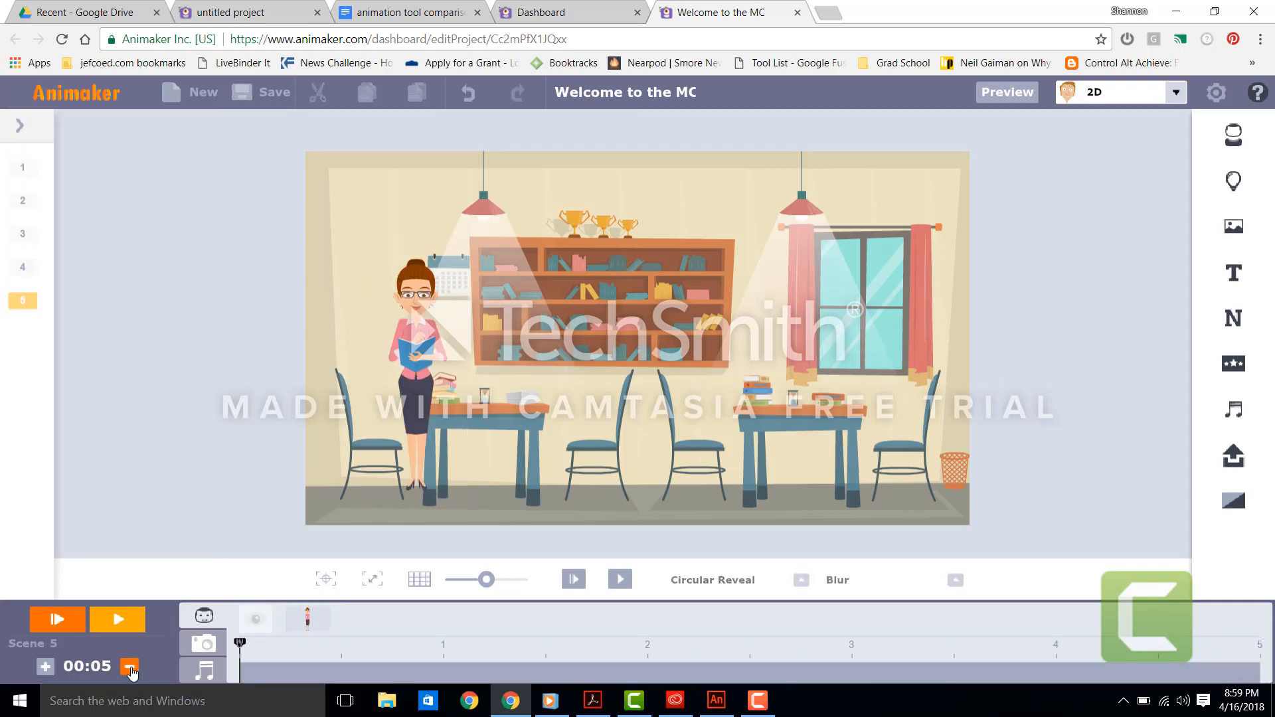
{"action": "left_click", "coordinate": [130, 668]}
{"action": "left_click", "coordinate": [45, 667]}
Add a yellow angular speech bubble to the fifth scene and place it above the bookshelf, beside the woman's head
{"action": "left_click", "coordinate": [1233, 284]}
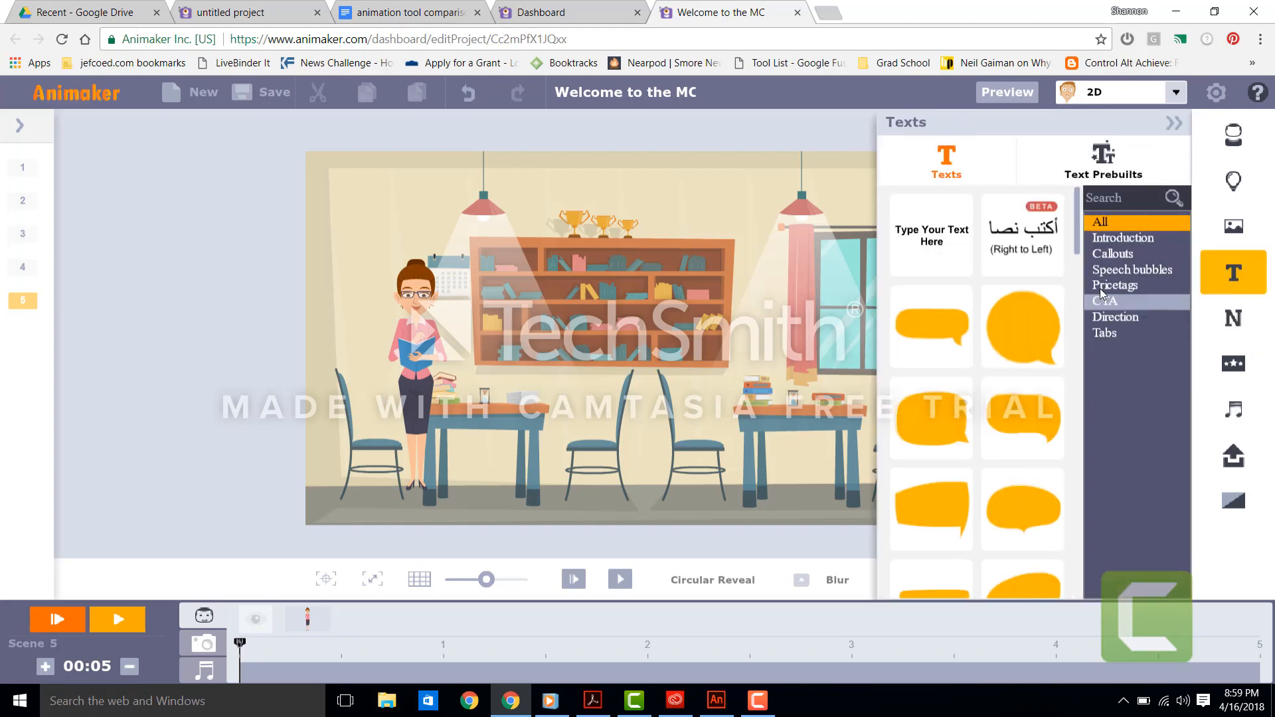
{"action": "left_click_drag", "start_coordinate": [1079, 248], "coordinate": [1079, 280]}
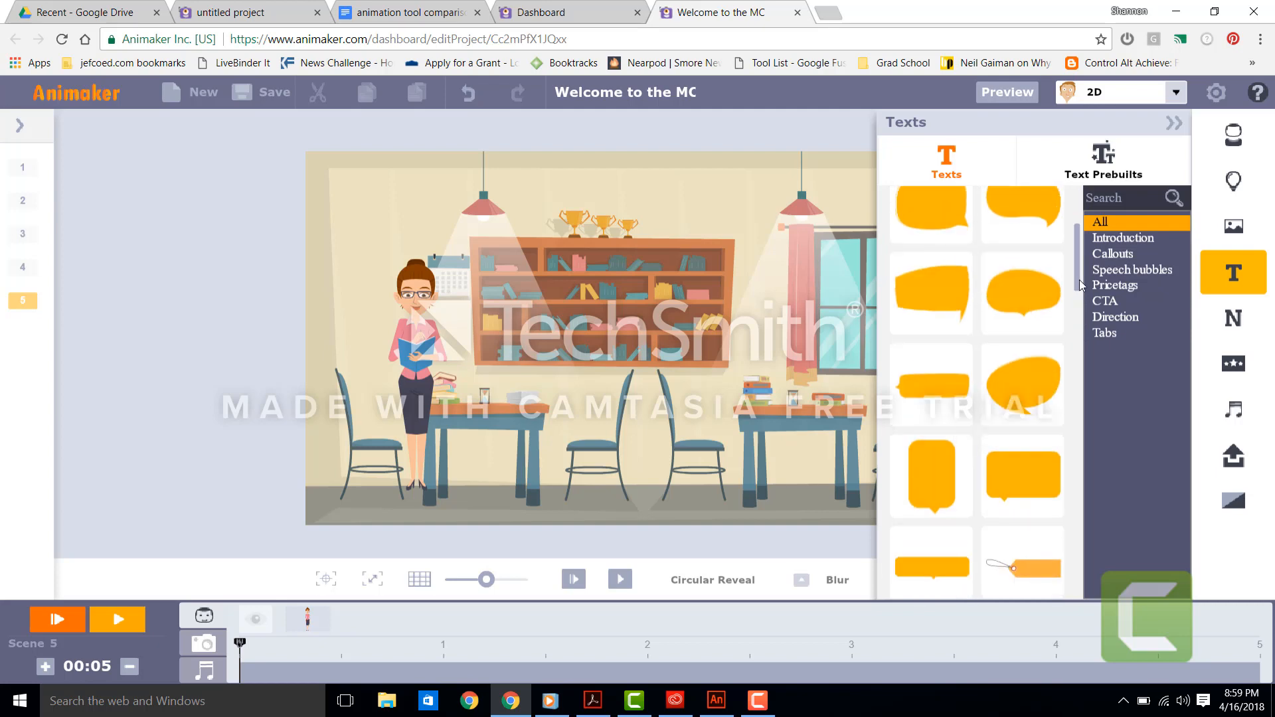
{"action": "left_click", "coordinate": [951, 301]}
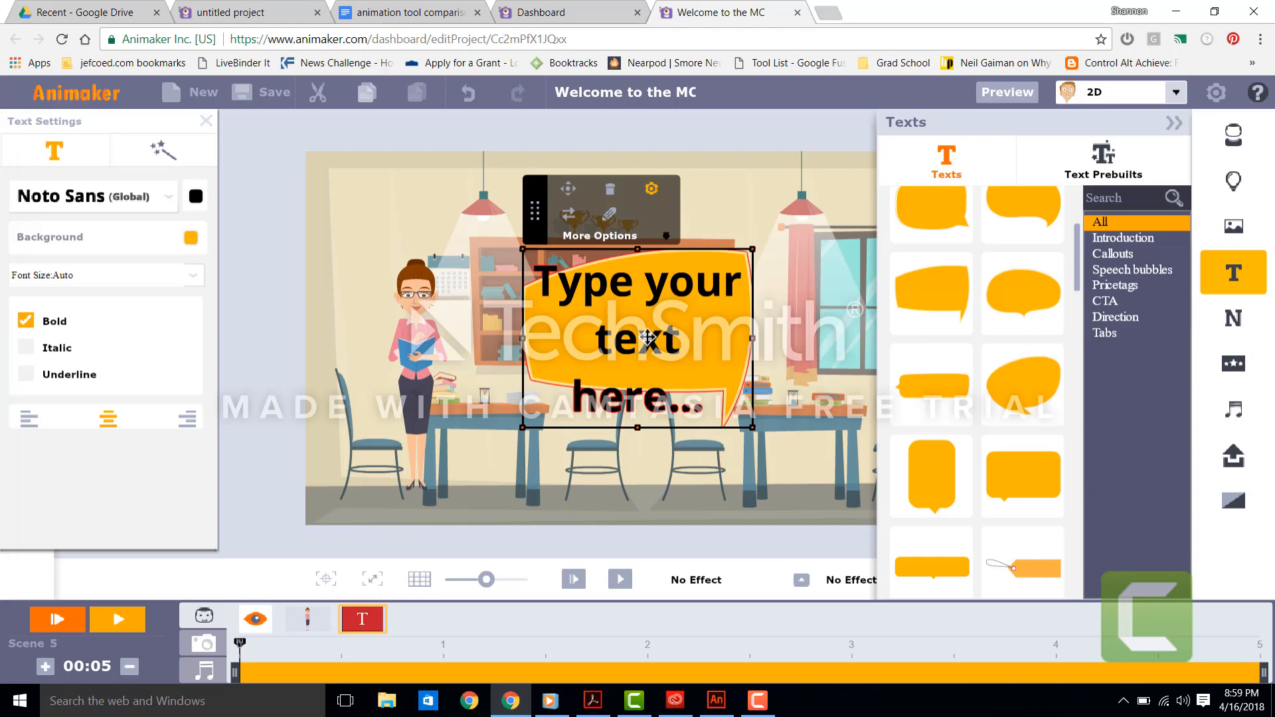
{"action": "left_click_drag", "start_coordinate": [648, 338], "coordinate": [581, 271]}
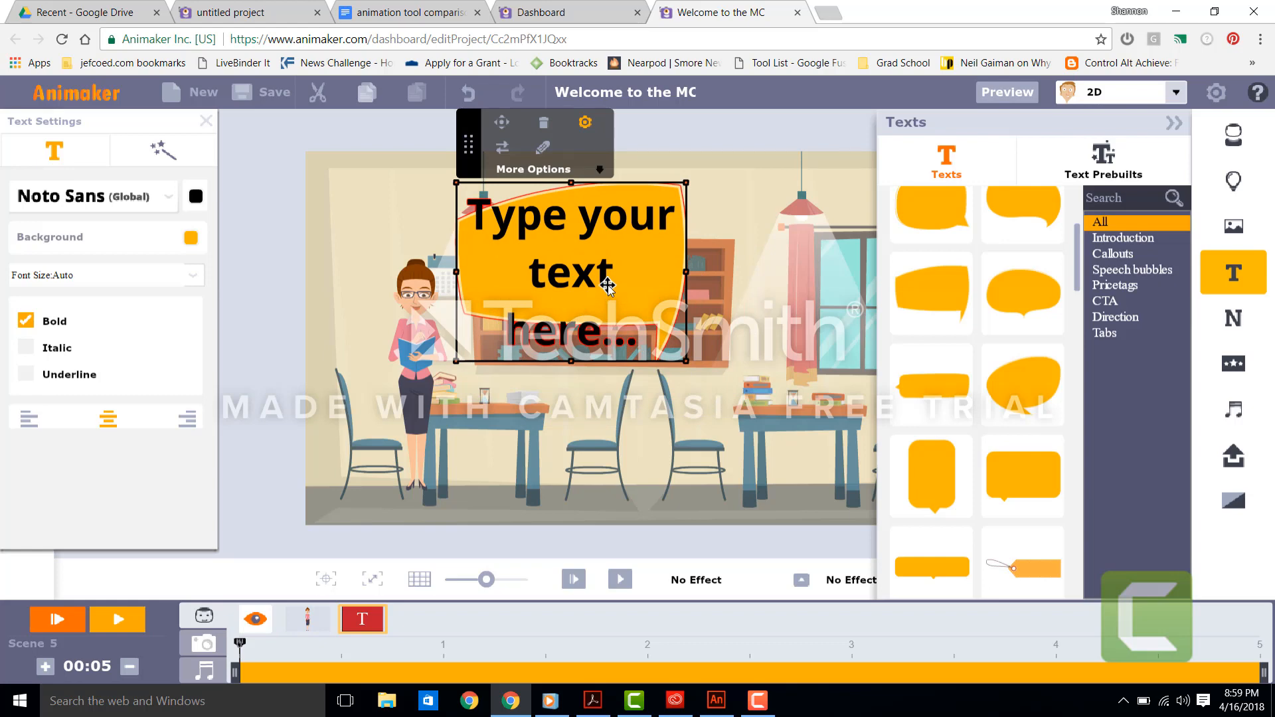
Replace the speech bubble's placeholder text with "Overdue books are 10 cents per day"
{"action": "left_click", "coordinate": [608, 285]}
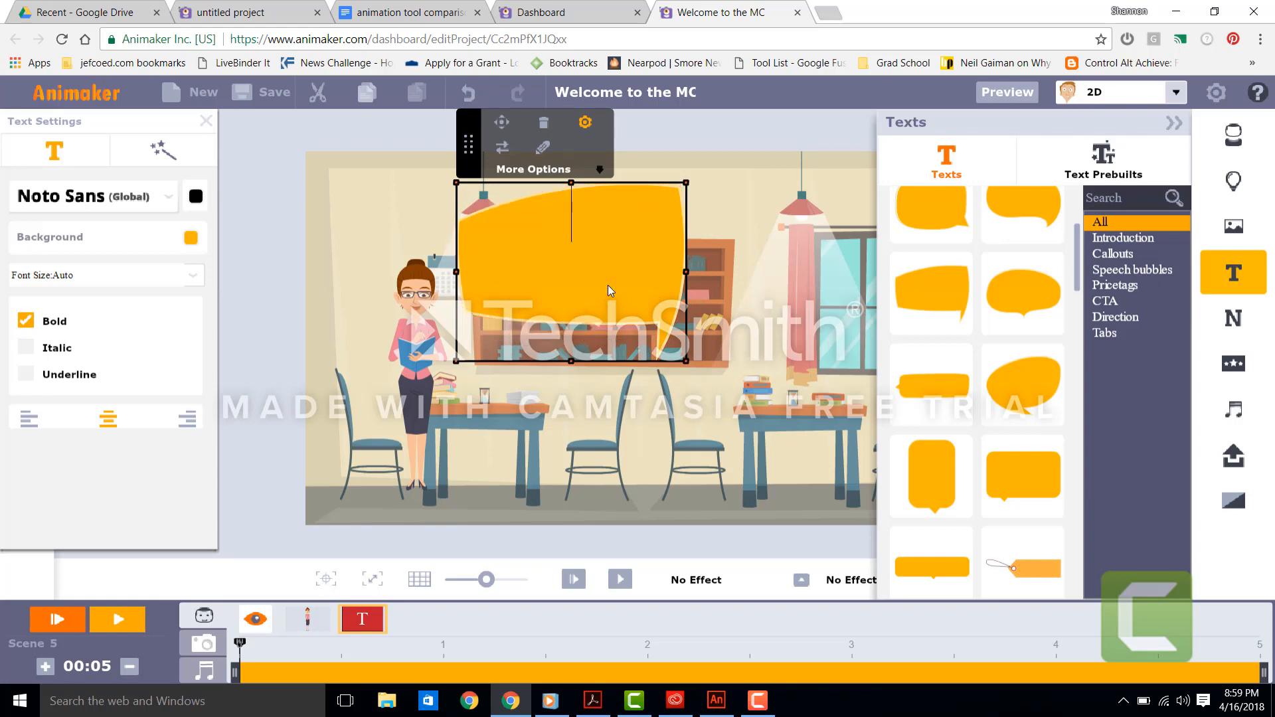
{"action": "type", "text": "Over"}
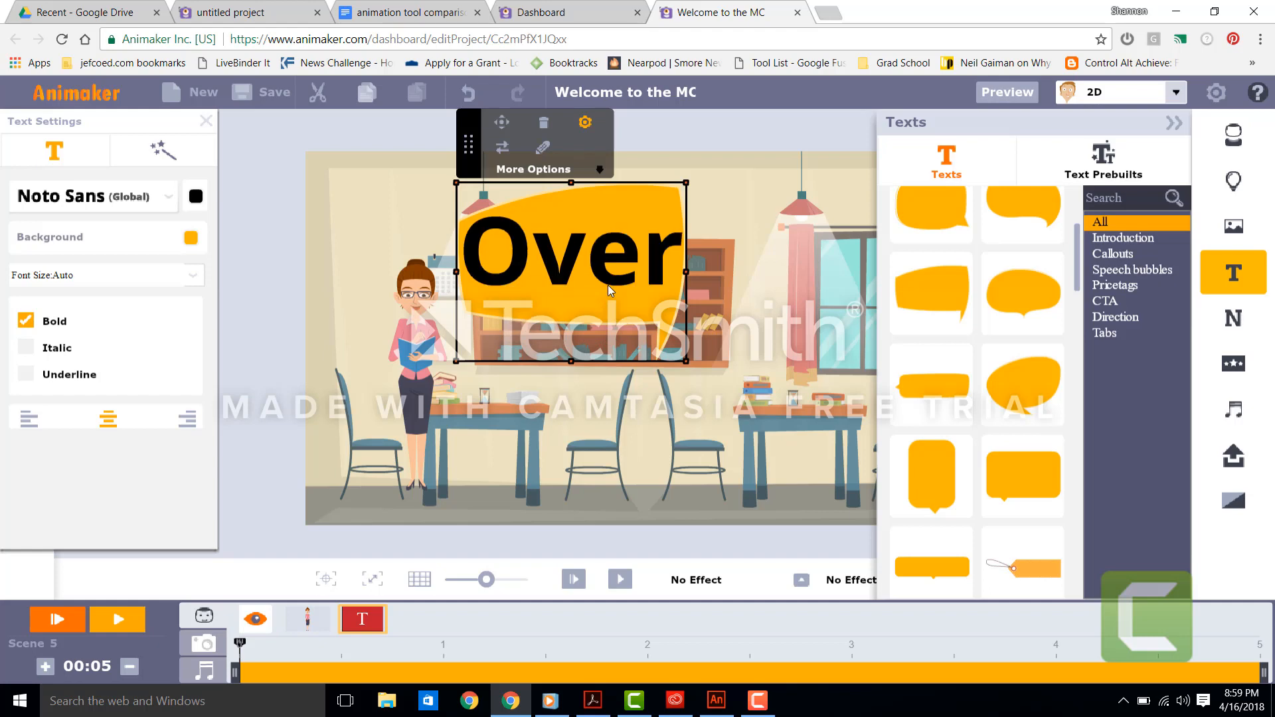
{"action": "type", "text": "due books are"}
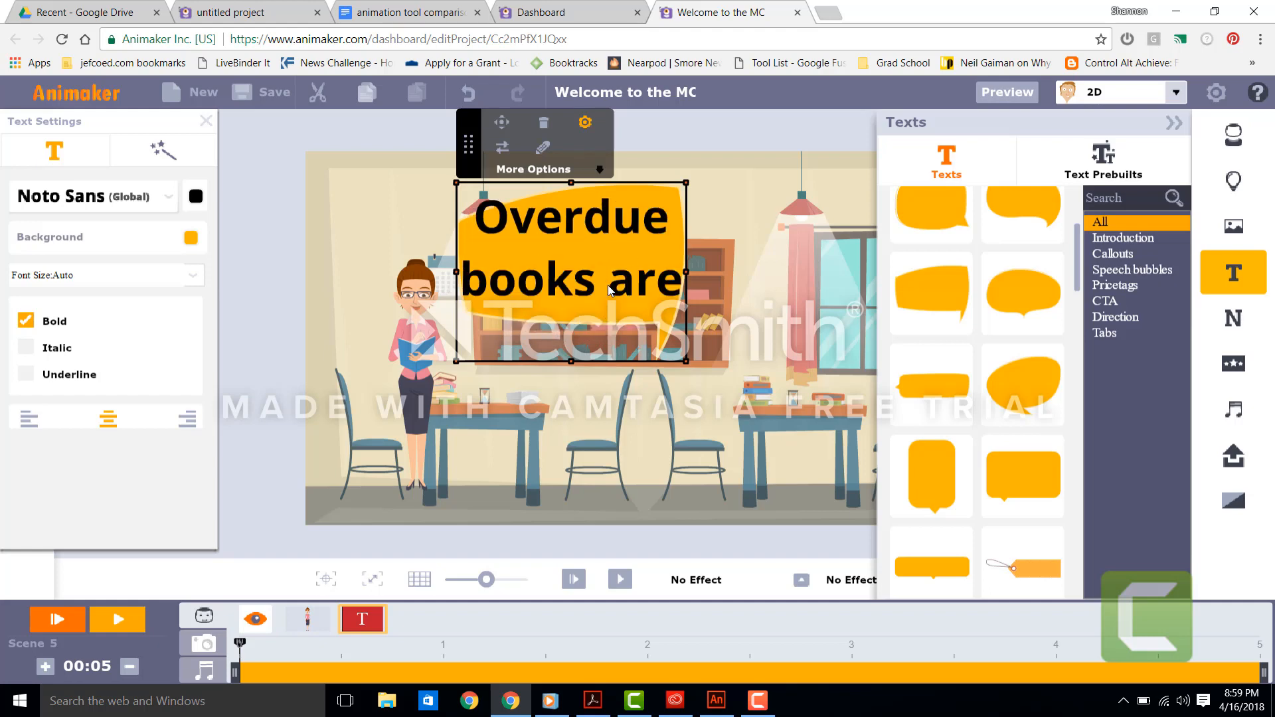
{"action": "type", "text": "  10 c"}
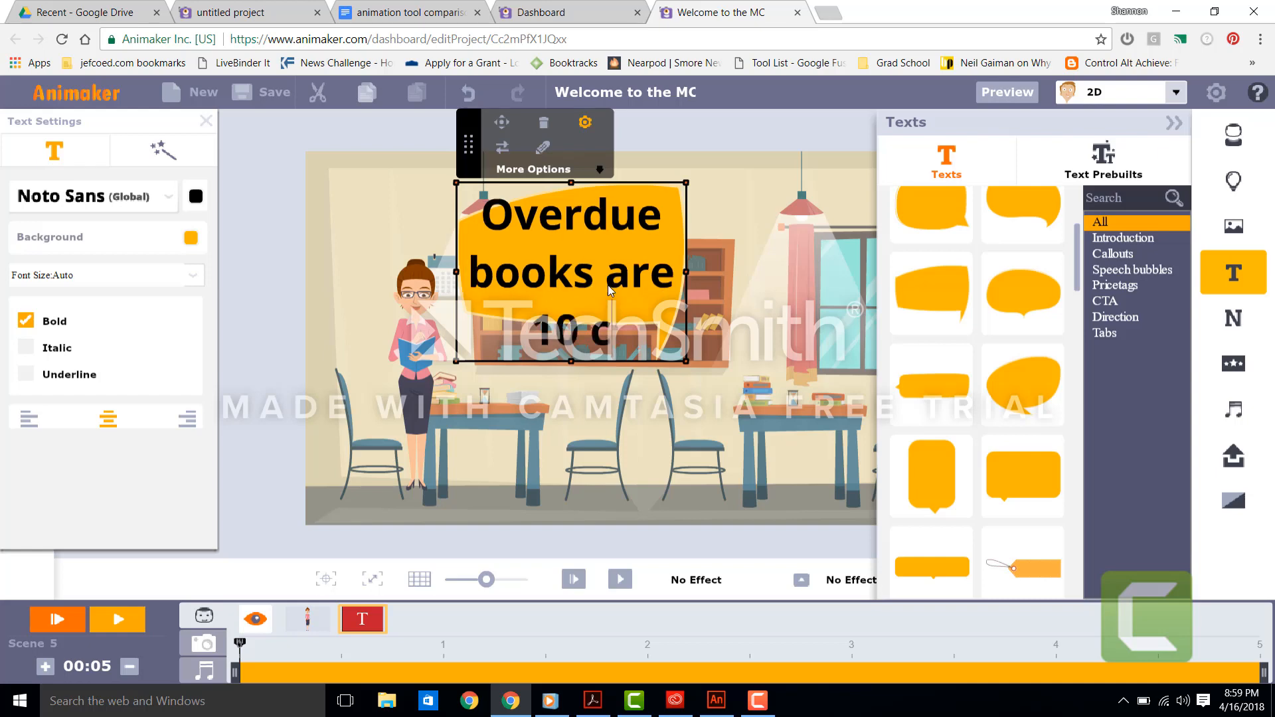
{"action": "type", "text": "ents per day"}
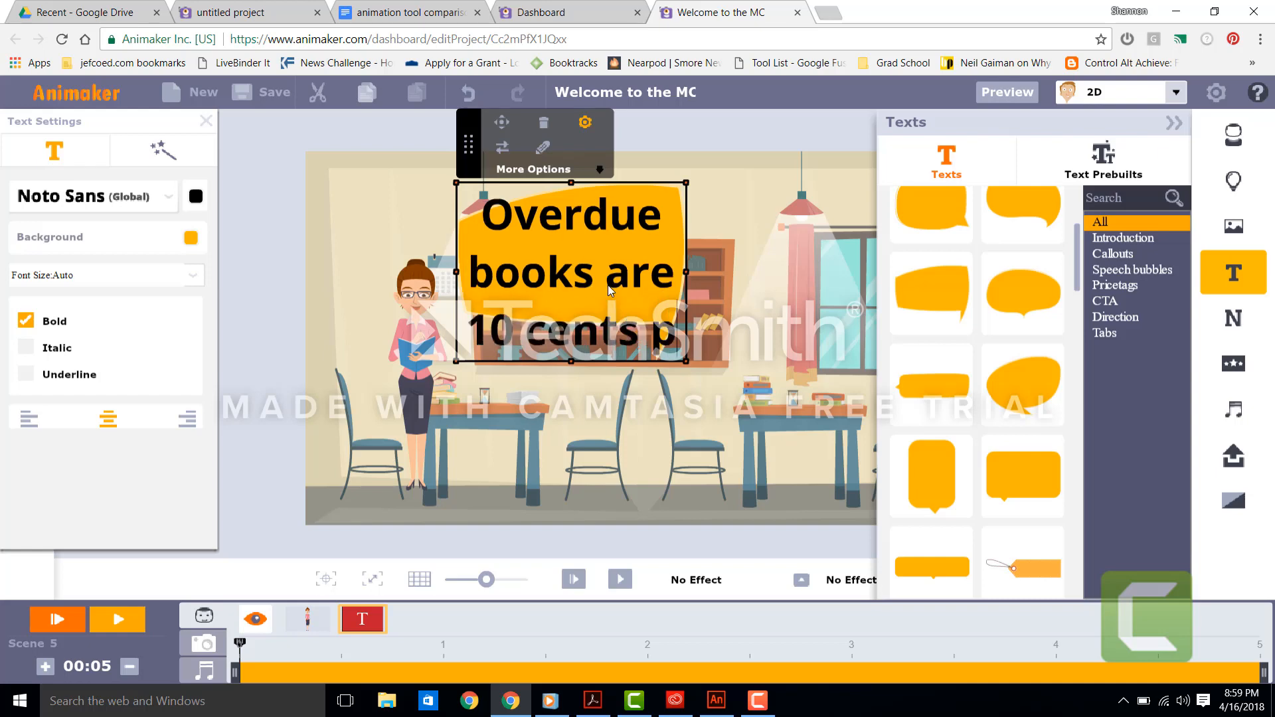
Change the speech bubble's font to Calibri and close the text library
{"action": "left_click", "coordinate": [171, 197]}
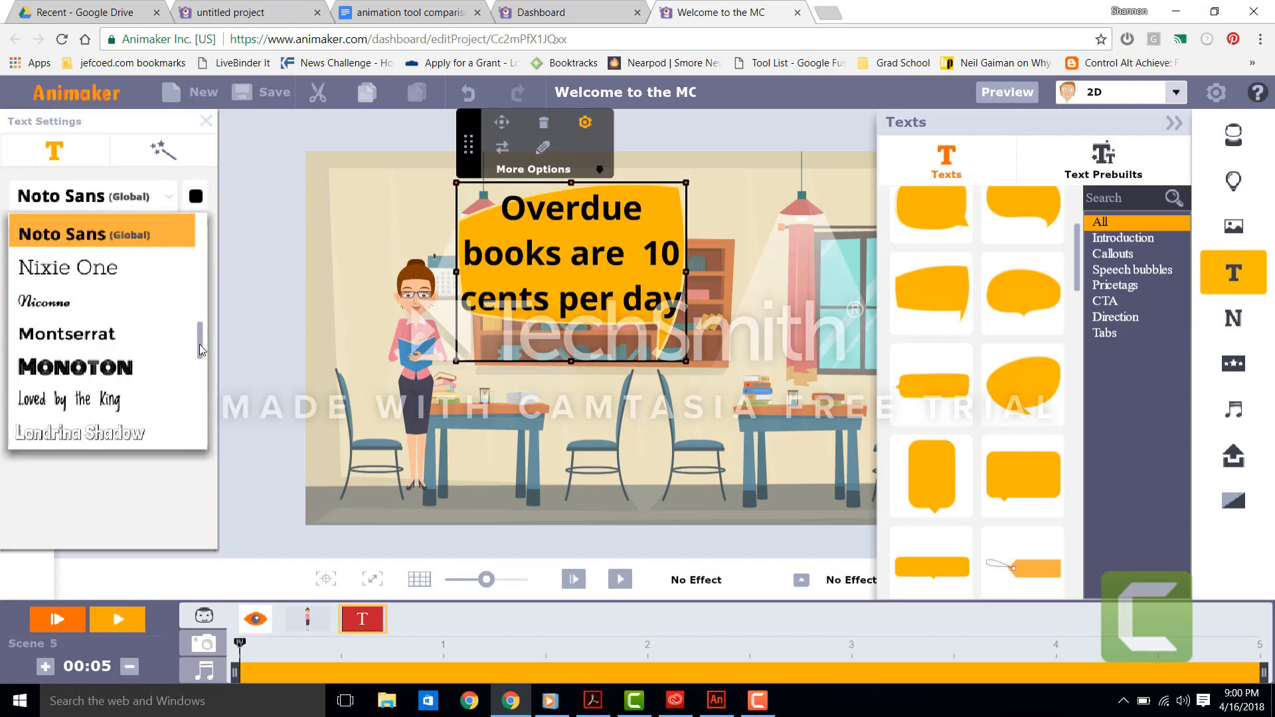
{"action": "left_click_drag", "start_coordinate": [201, 341], "coordinate": [198, 401]}
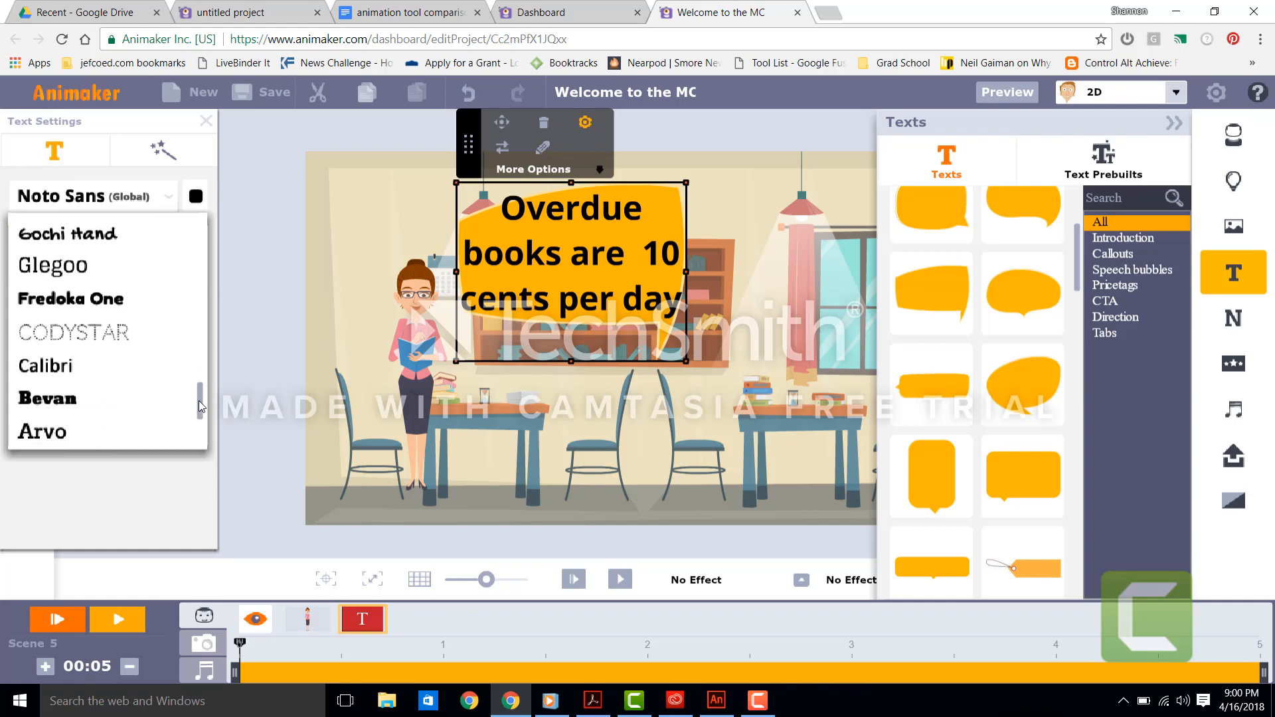
{"action": "left_click", "coordinate": [59, 372]}
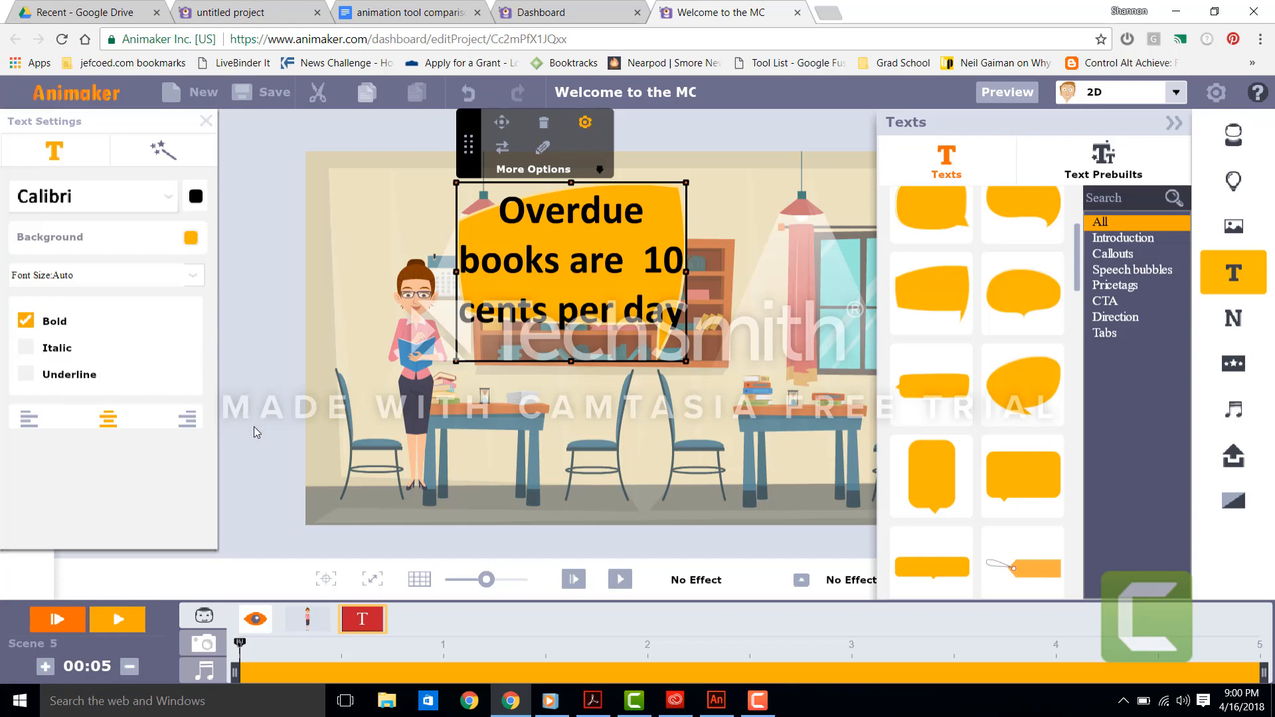
{"action": "left_click", "coordinate": [274, 376]}
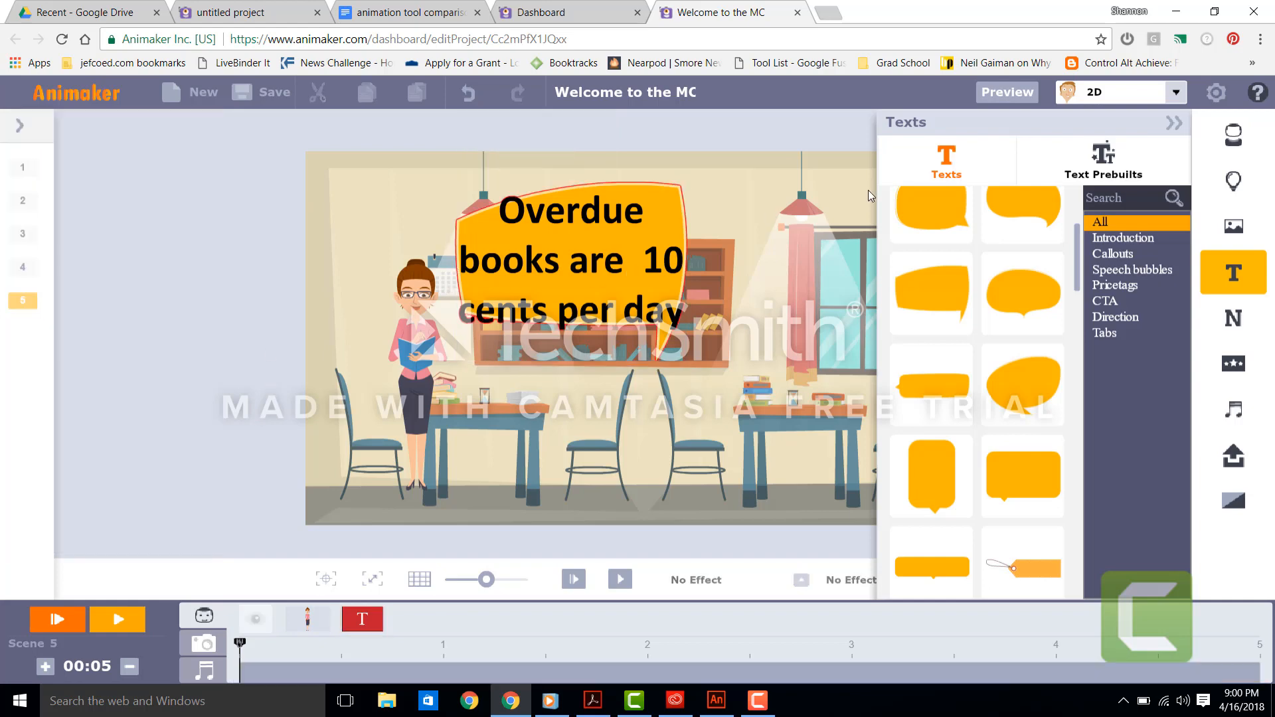
{"action": "left_click", "coordinate": [1173, 124]}
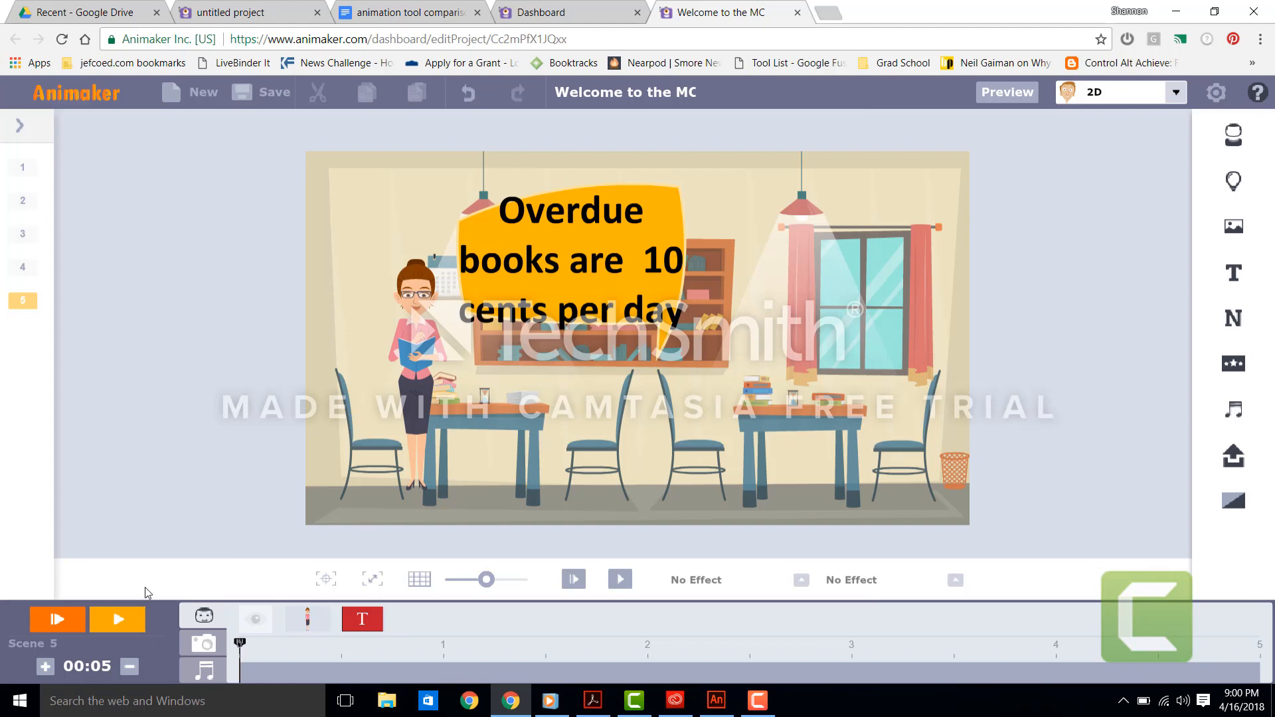
Expand the scene list and play the video from the beginning to review the scenes
{"action": "left_click", "coordinate": [23, 128]}
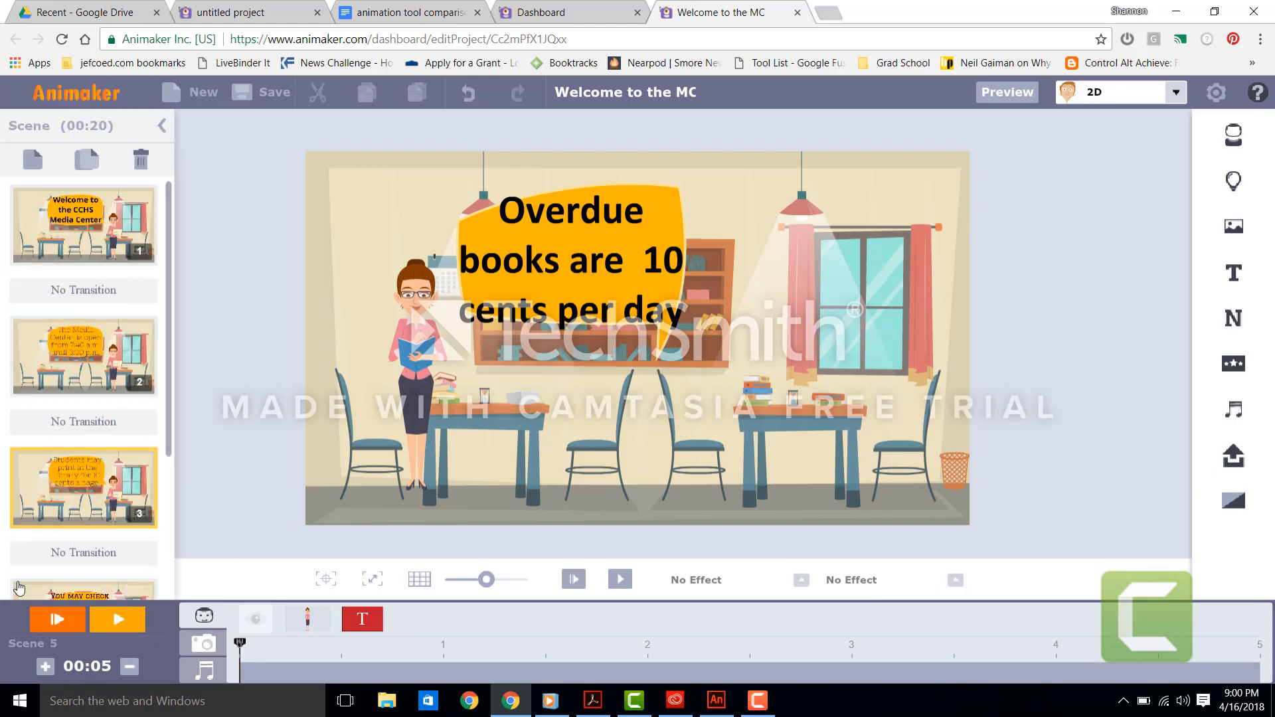
{"action": "left_click", "coordinate": [56, 621]}
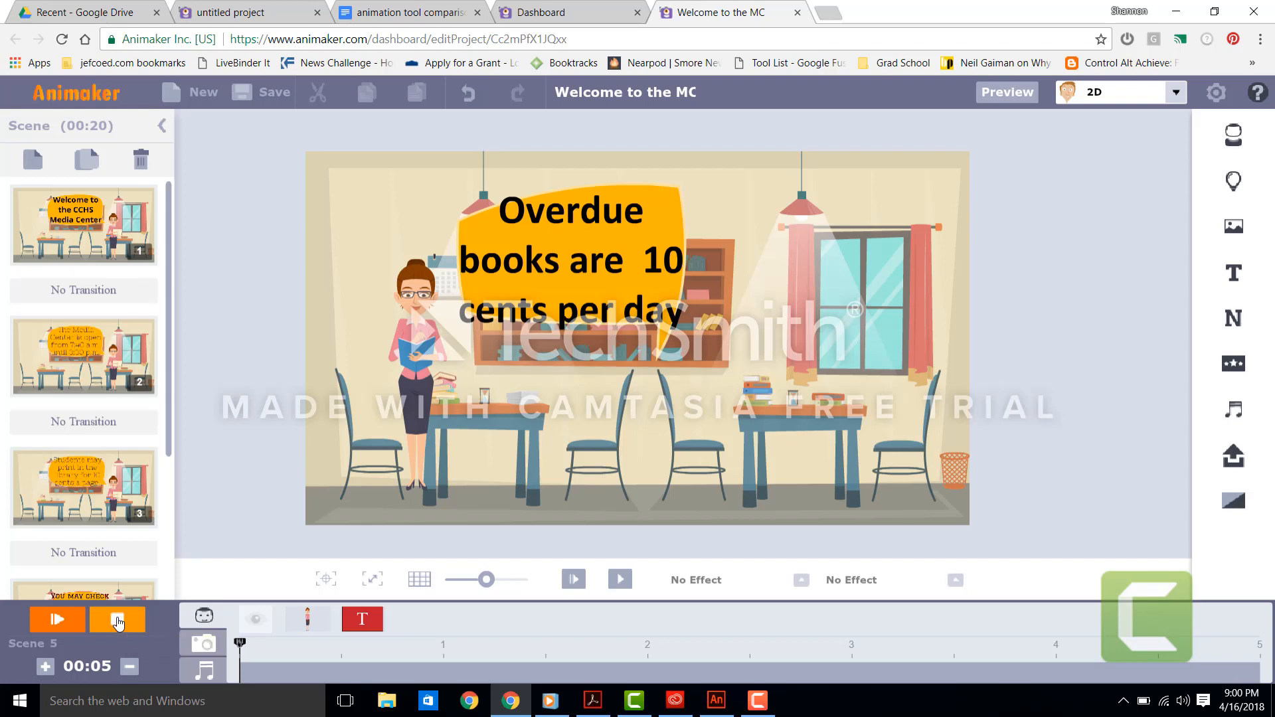
{"action": "left_click", "coordinate": [119, 622]}
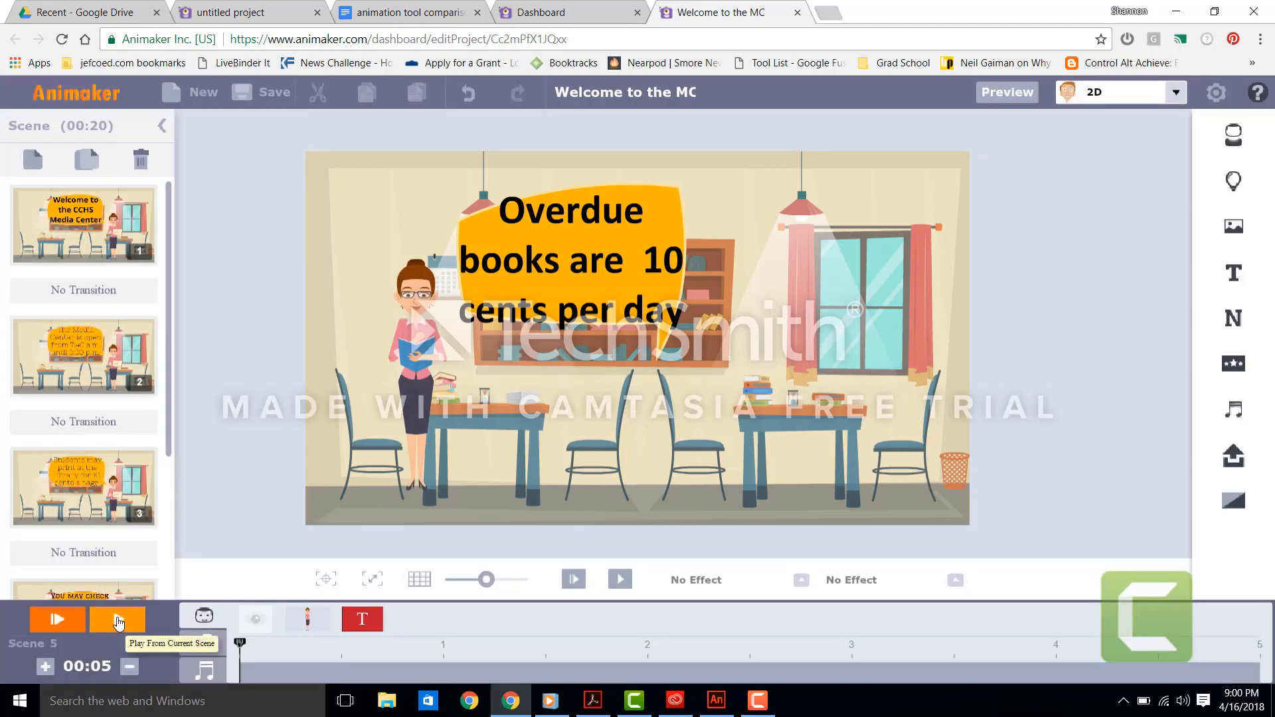
Select the woman character in the fifth scene
{"action": "left_click", "coordinate": [308, 622]}
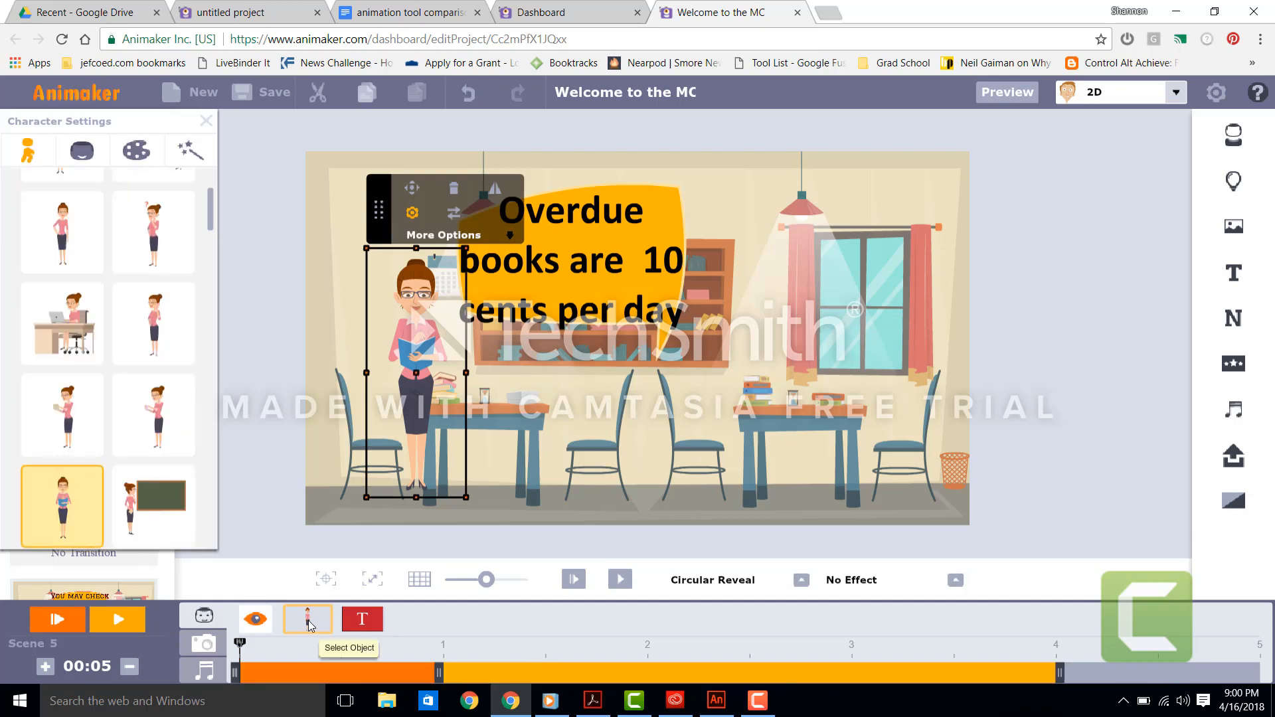